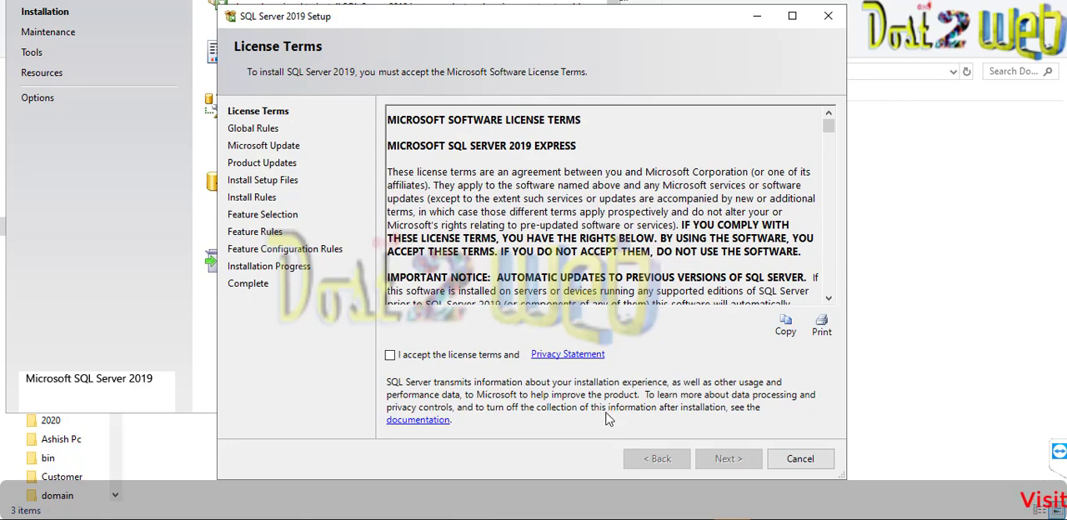
- Accept the SQL Server 2019 license terms and continue past Microsoft Update without enabling update checks
left_click(391, 355)
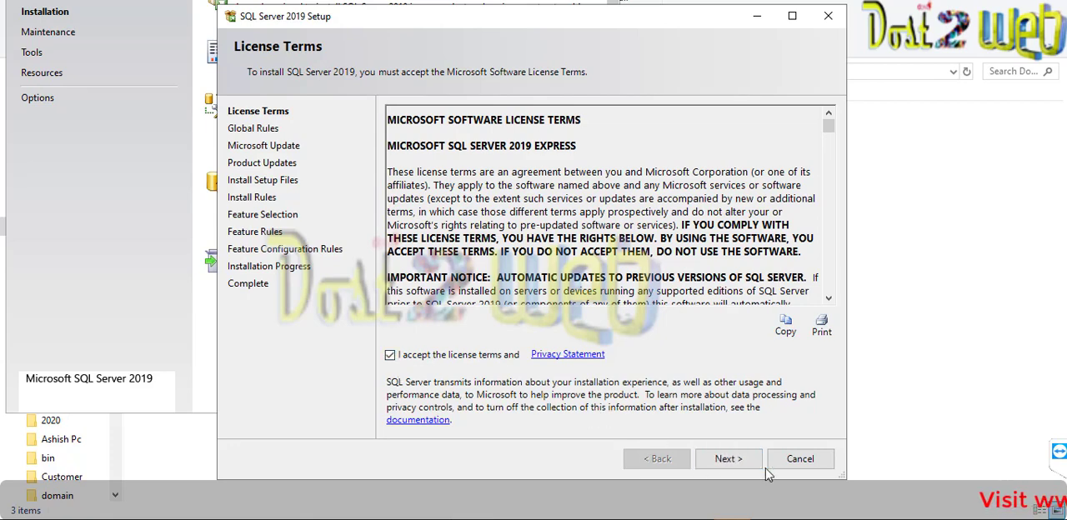
left_click(740, 459)
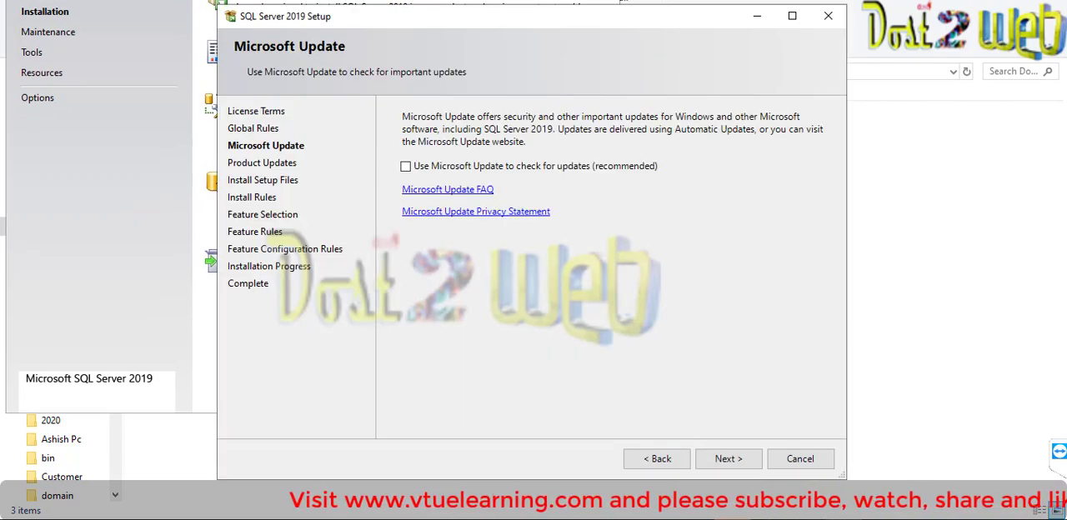
left_click_drag(534, 1, 531, 29)
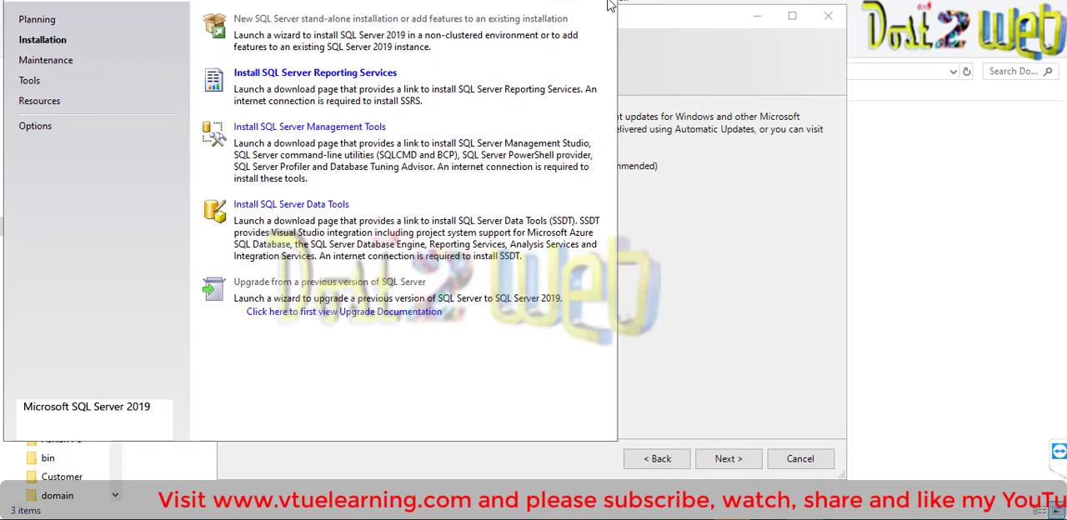
left_click(688, 30)
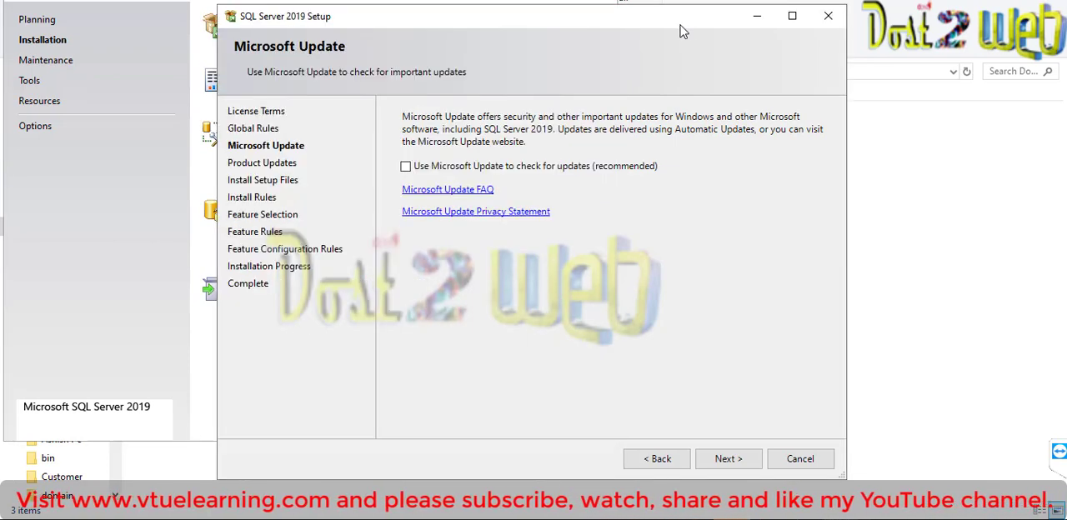
left_click(727, 460)
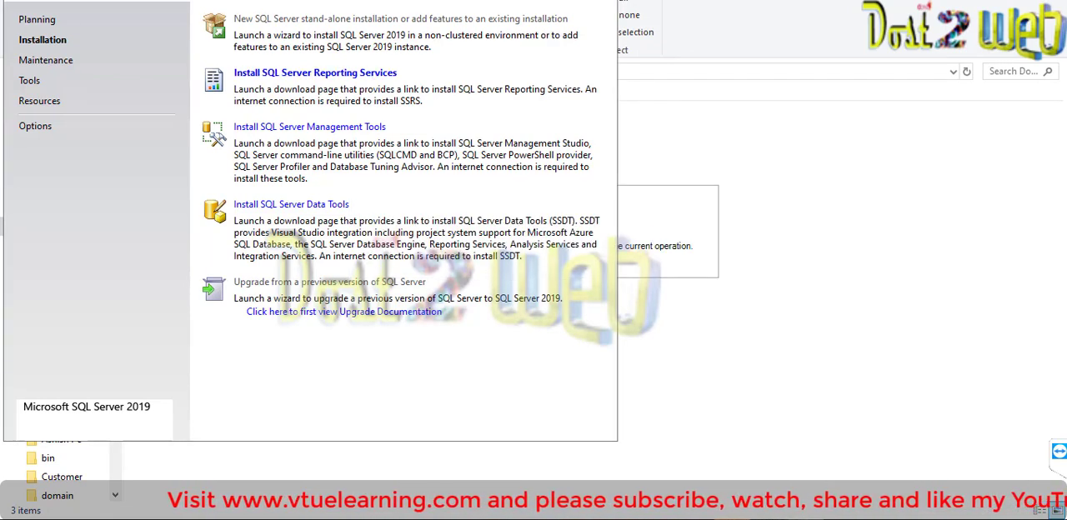
- Continue past the install rules and keep the preselected Database Engine Services, SQL Server Replication and SQL Client Connectivity SDK features
left_click(680, 213)
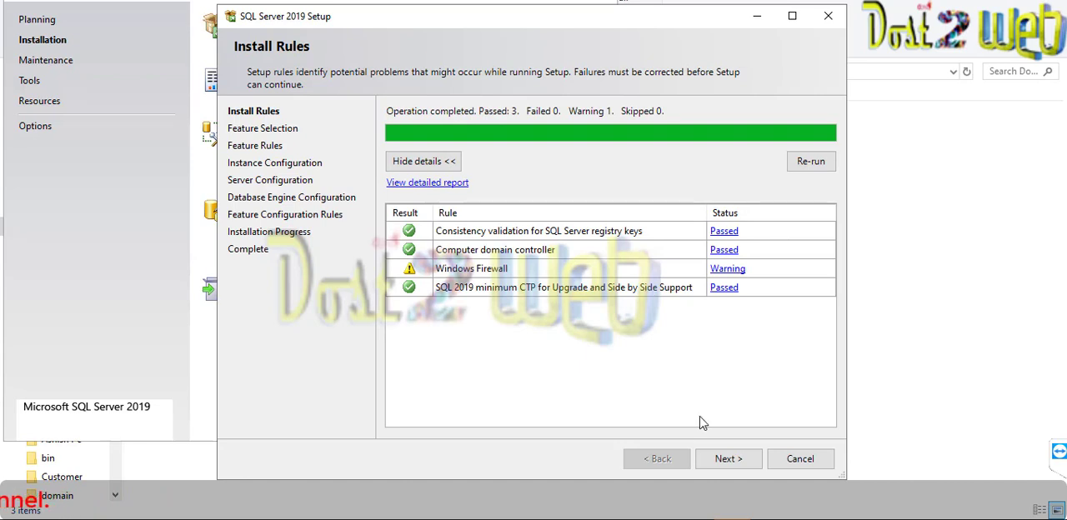
left_click(707, 459)
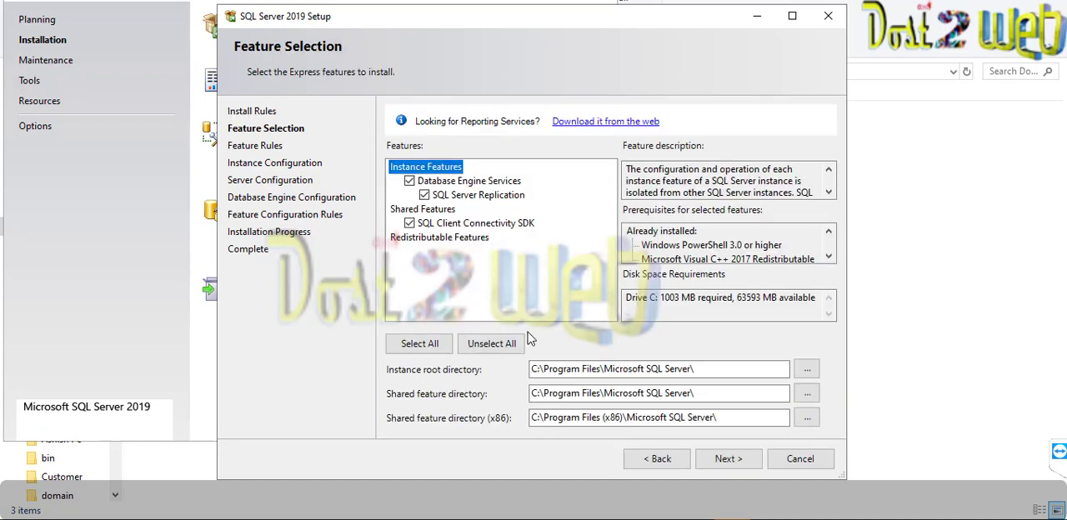
left_click(709, 465)
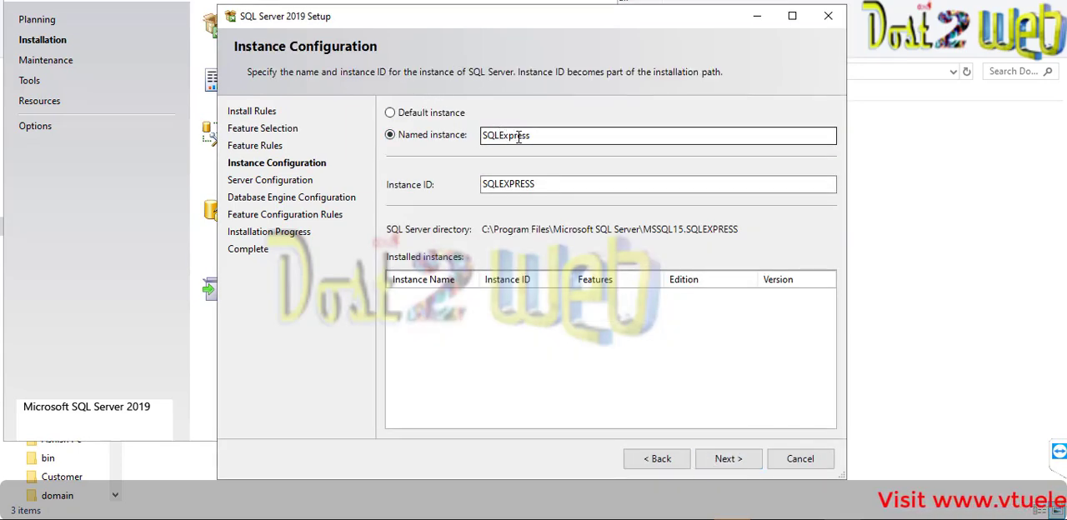
- Open a blank Notepad document and write "Not necessary to have the same instance name."
left_click(222, 517)
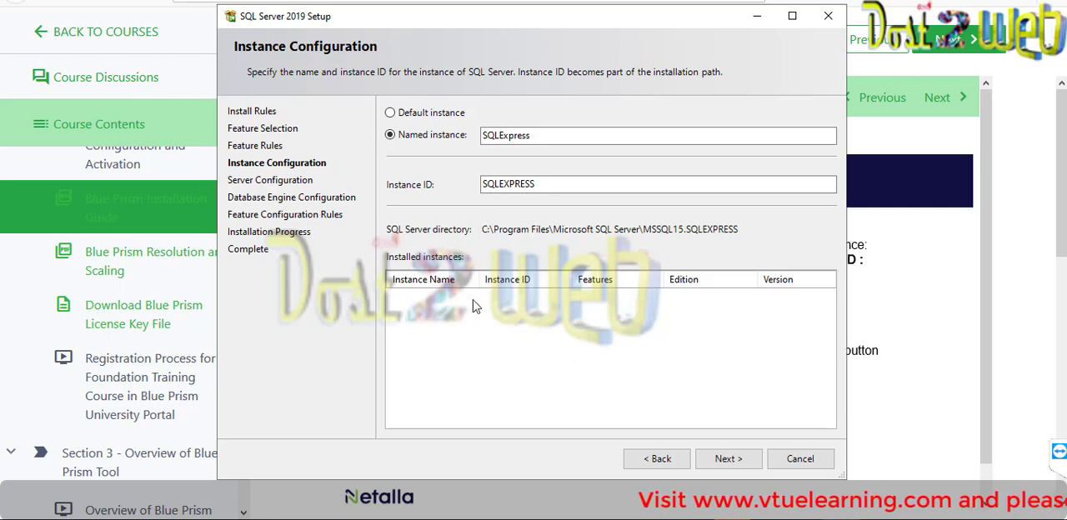
key("super+r")
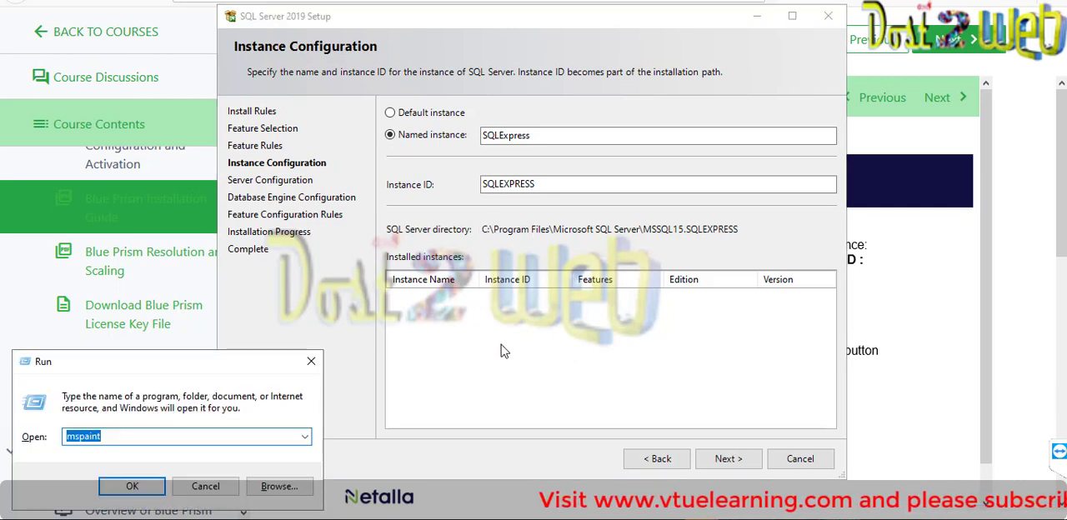
type("notepad")
key("Return")
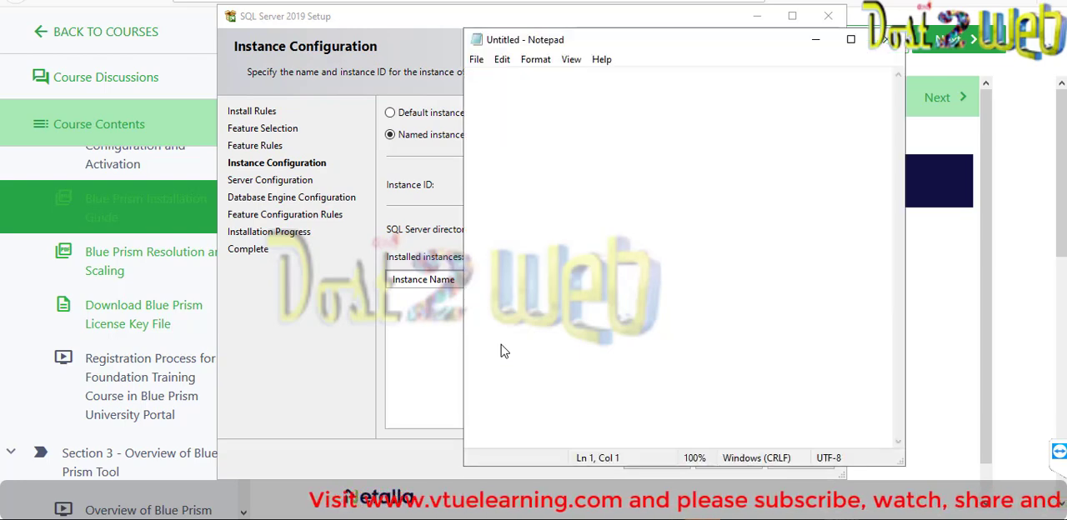
type("Not neces")
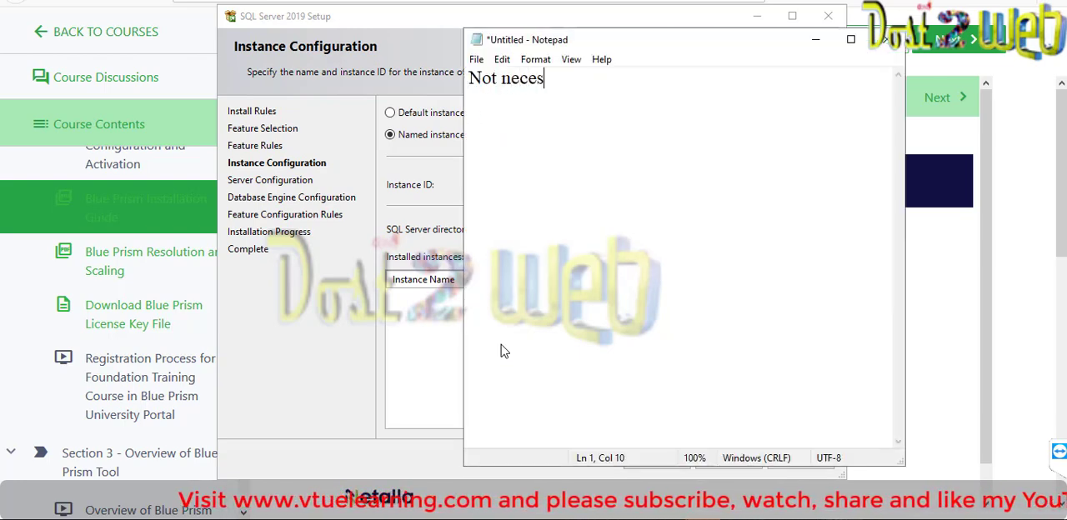
type("sary to ")
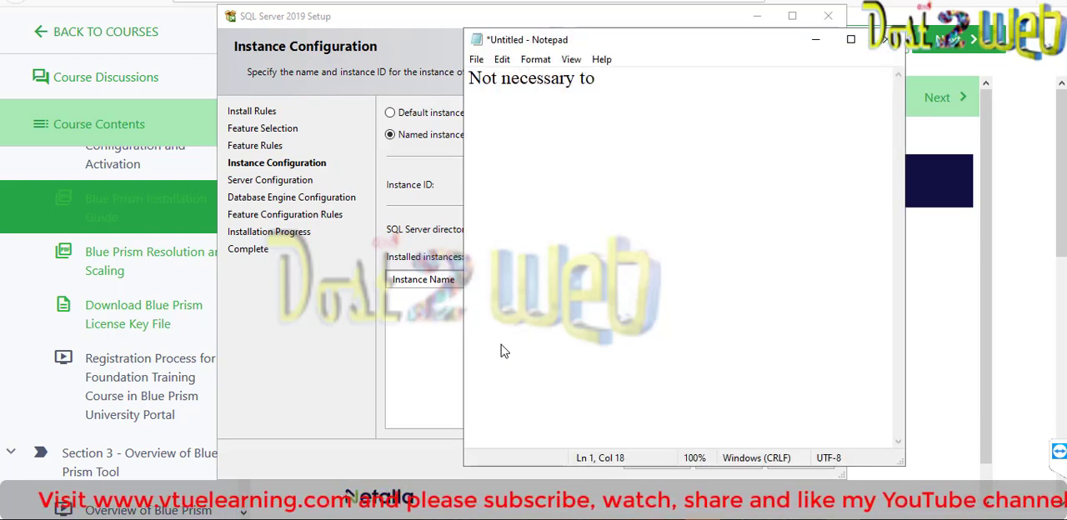
type("have the same ")
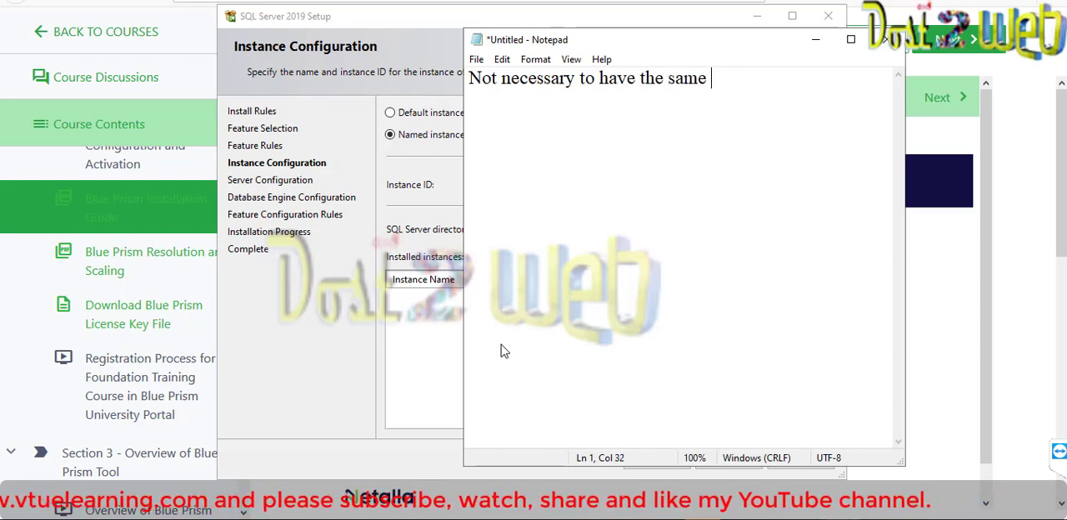
type("instance nam")
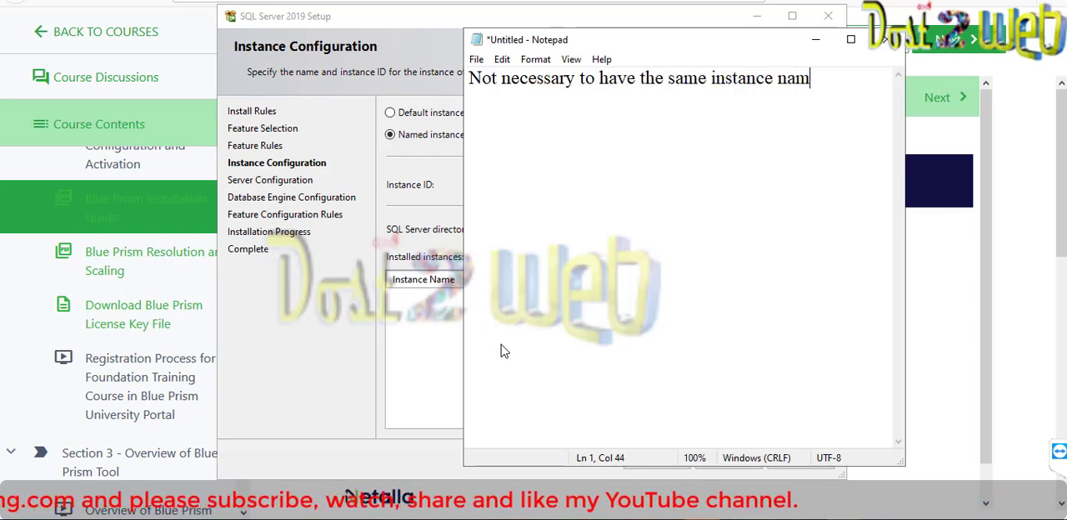
type("e. We c")
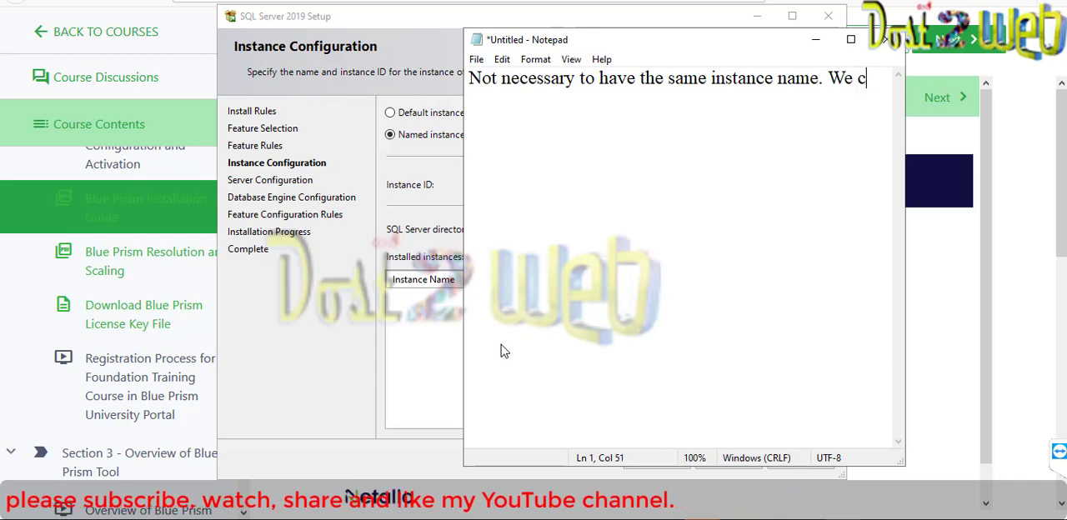
type("an have the ")
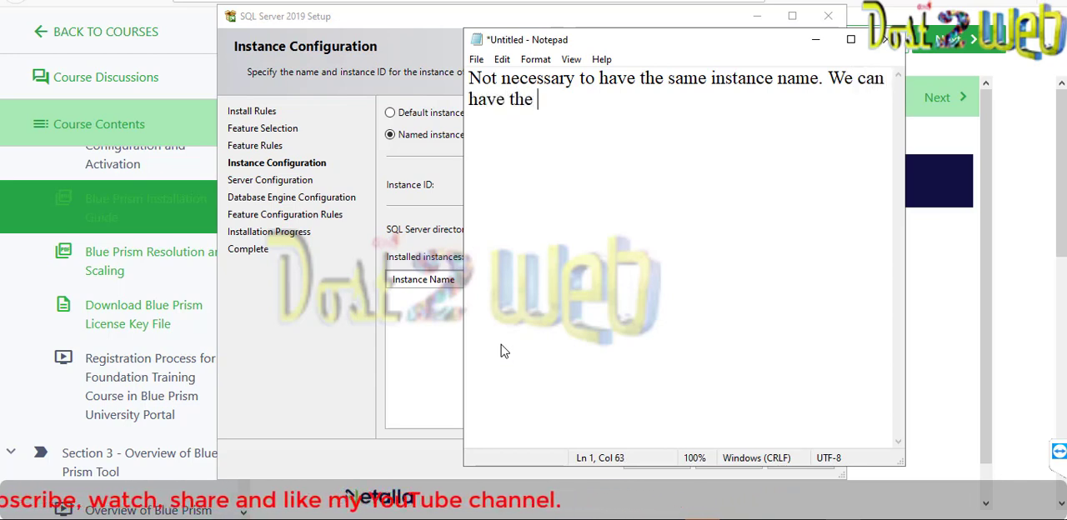
type("instances")
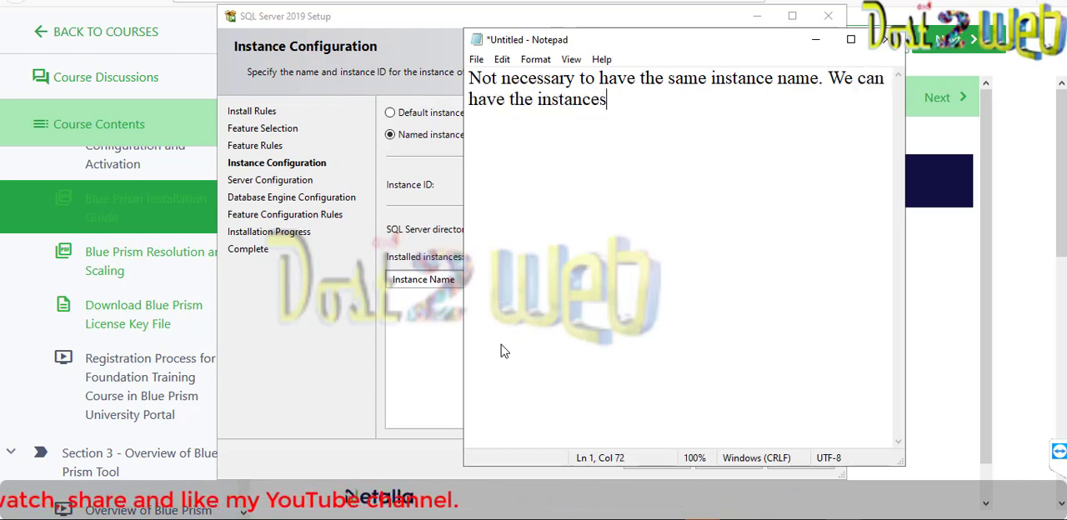
- Complete the note with "We can have multiple instances each for every version of SQL Server." and minimize Notepad
key("BackSpace")
key("BackSpace")
key("BackSpace")
key("BackSpace")
key("BackSpace")
key("BackSpace")
key("BackSpace")
key("BackSpace")
key("BackSpace")
key("BackSpace")
key("BackSpace")
key("BackSpace")
key("BackSpace")
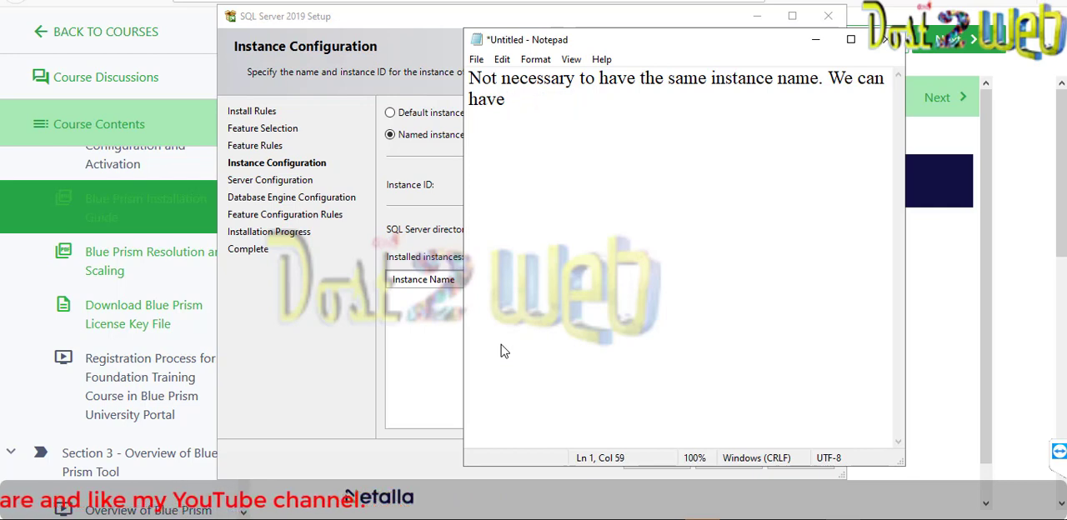
type("multiple in")
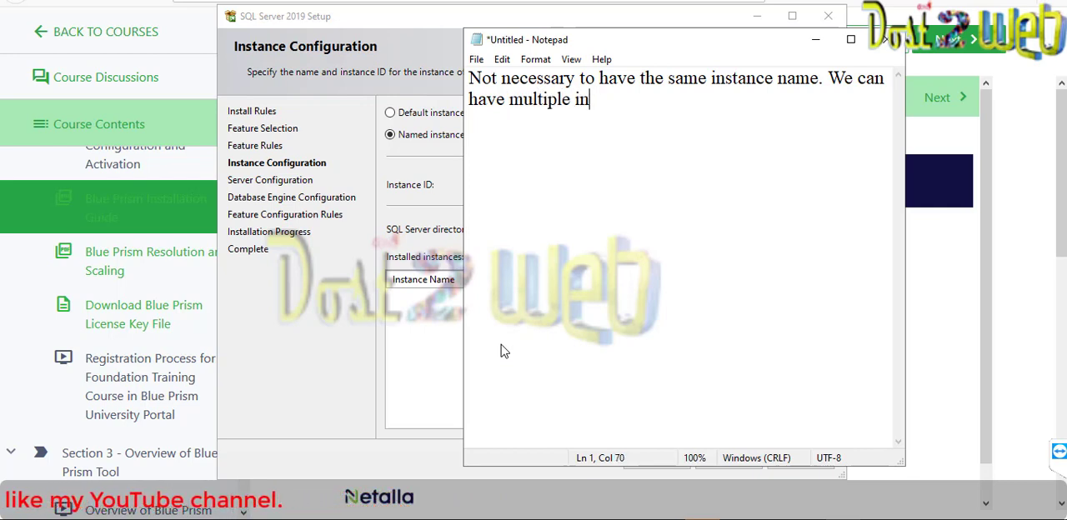
type("stances ")
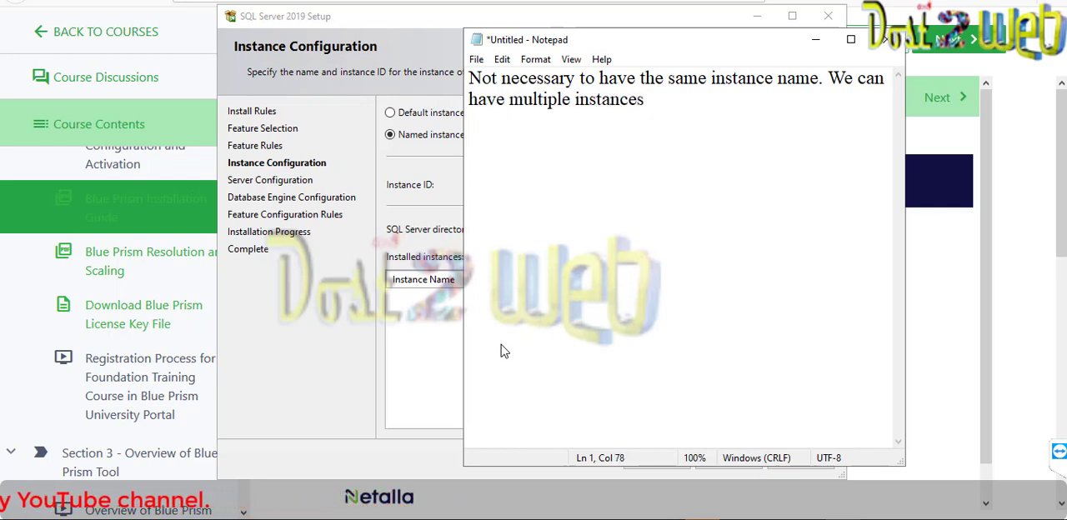
type("each for")
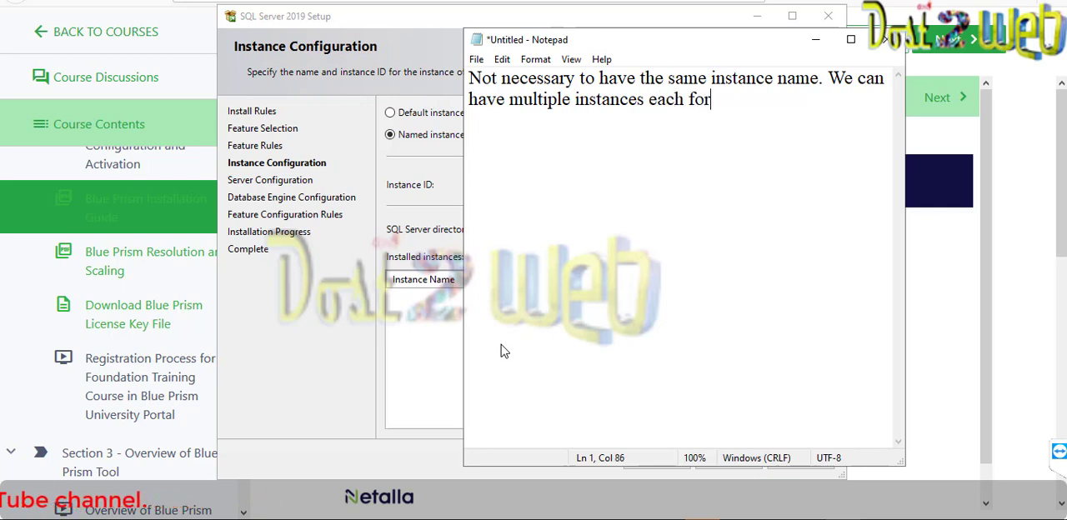
type(" every ")
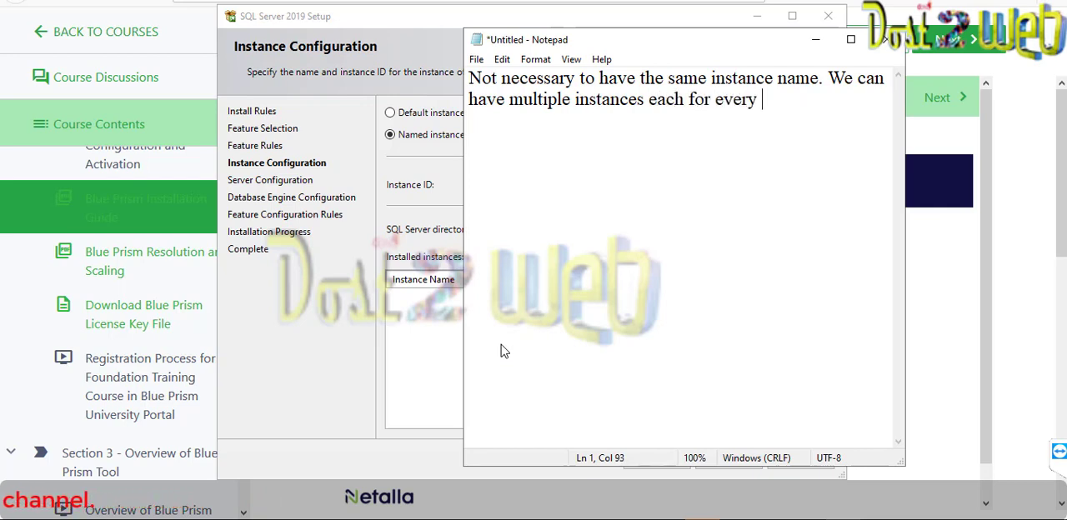
type("version of")
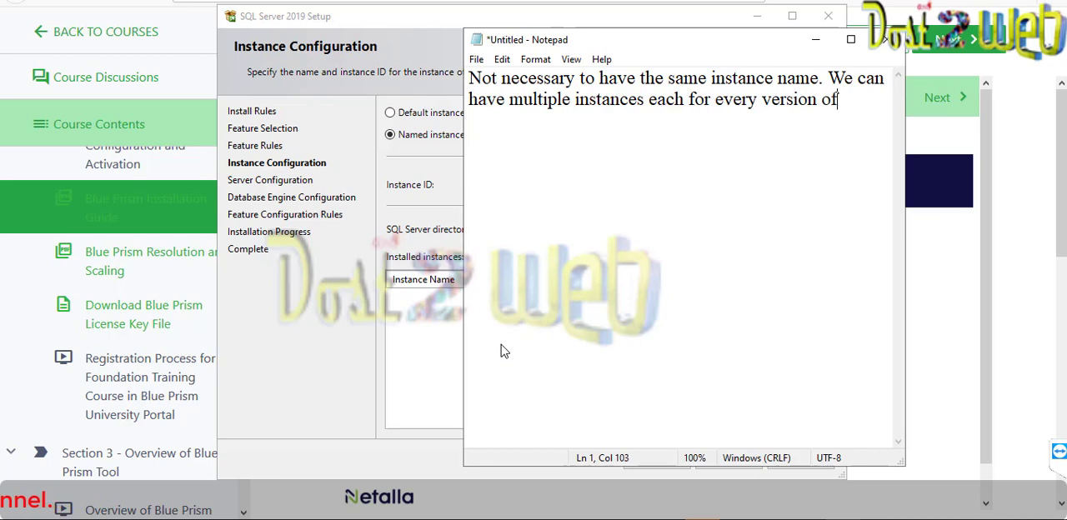
type(" SQL Ser")
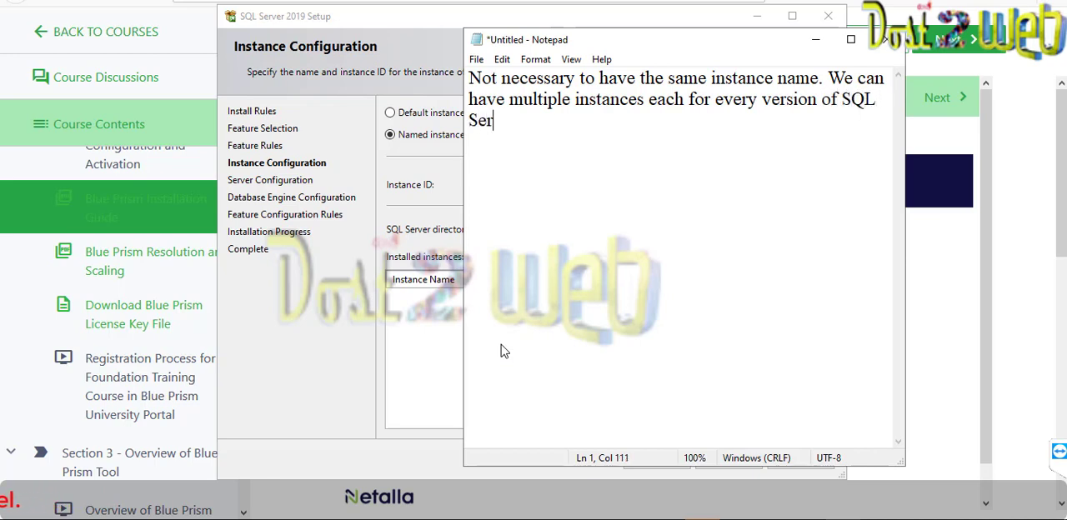
type("ver.")
left_click(816, 44)
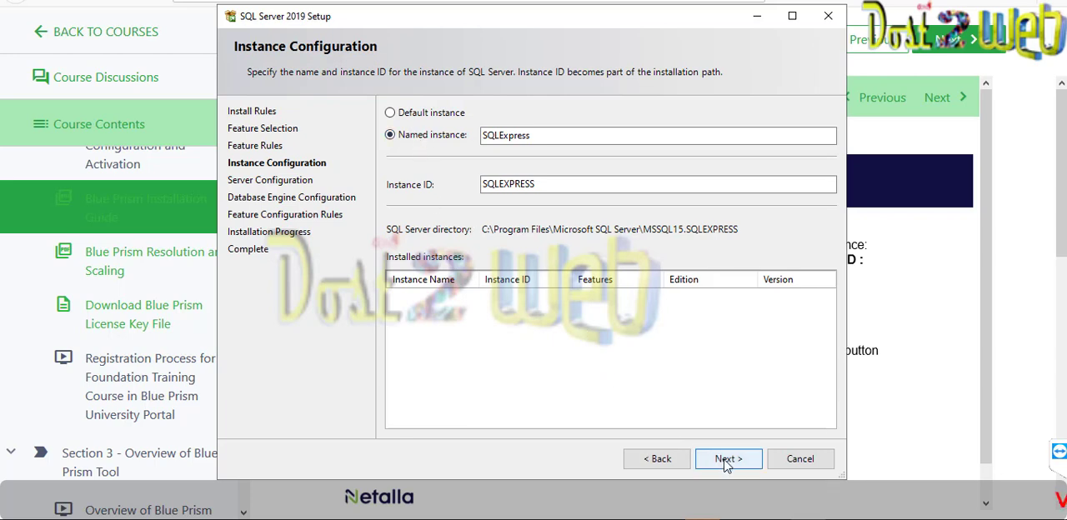
- Choose the default instance with instance ID MSSQLSERVER and continue with the default service accounts
left_click(390, 112)
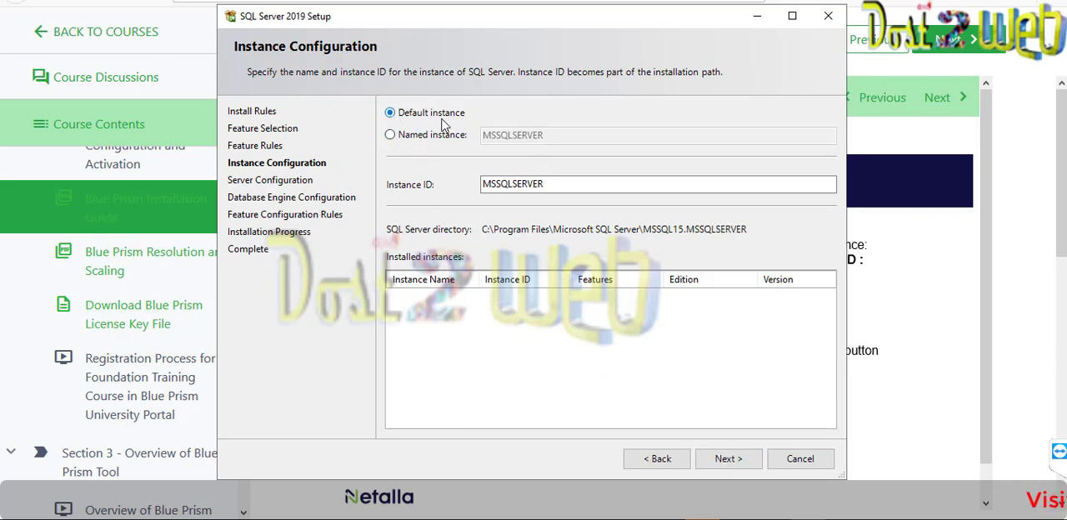
left_click(562, 183)
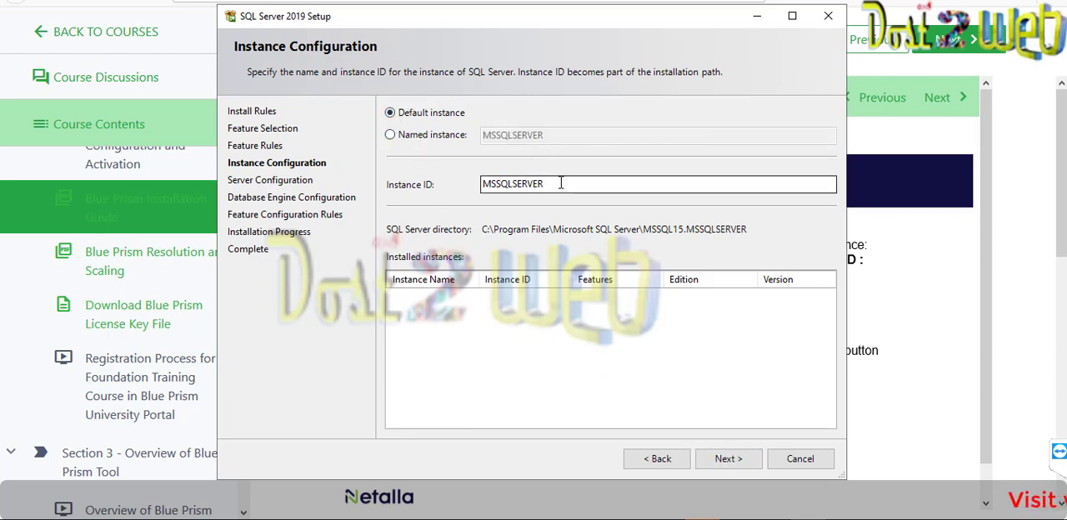
left_click(722, 458)
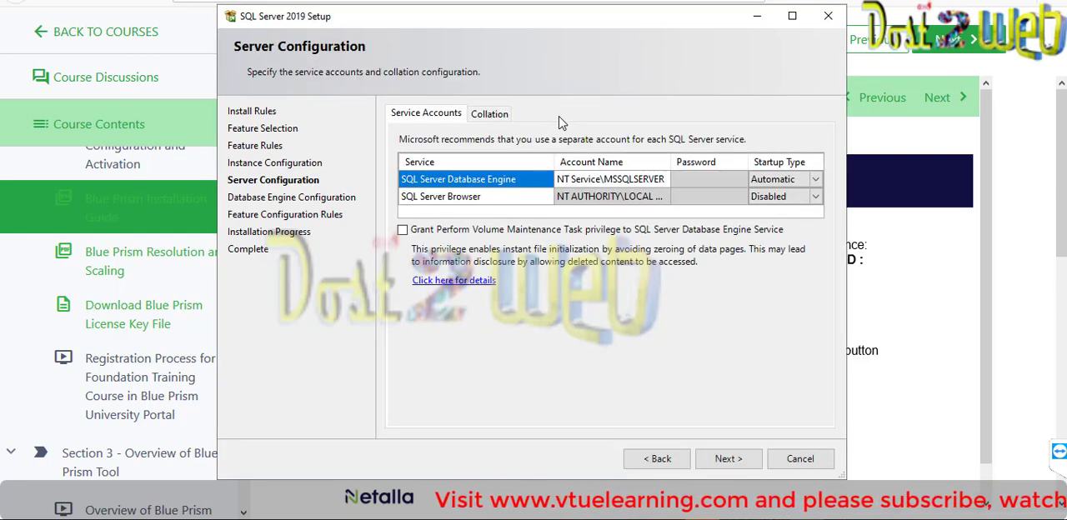
left_click(723, 459)
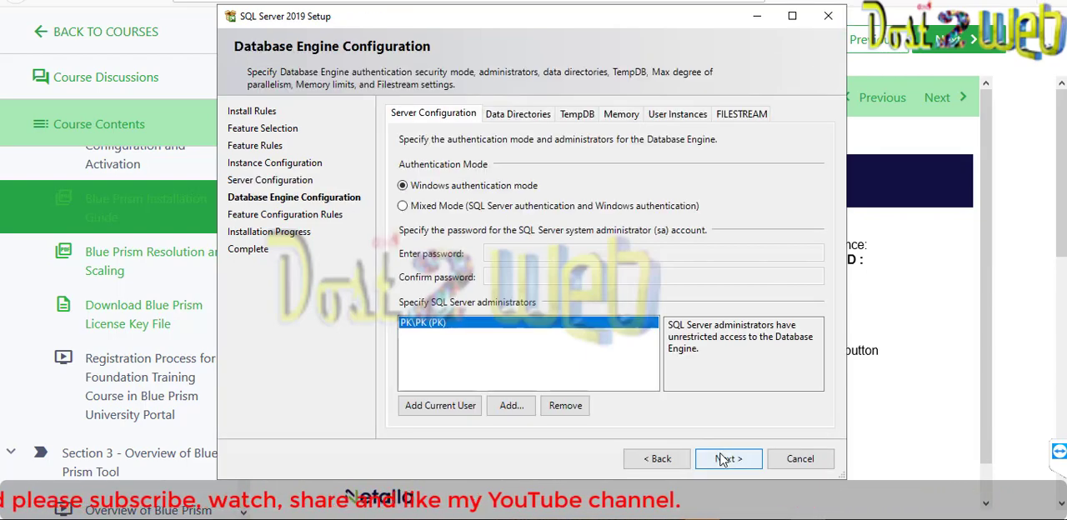
- Set the authentication mode to Mixed Mode and enter and confirm the sa account password
left_click(549, 210)
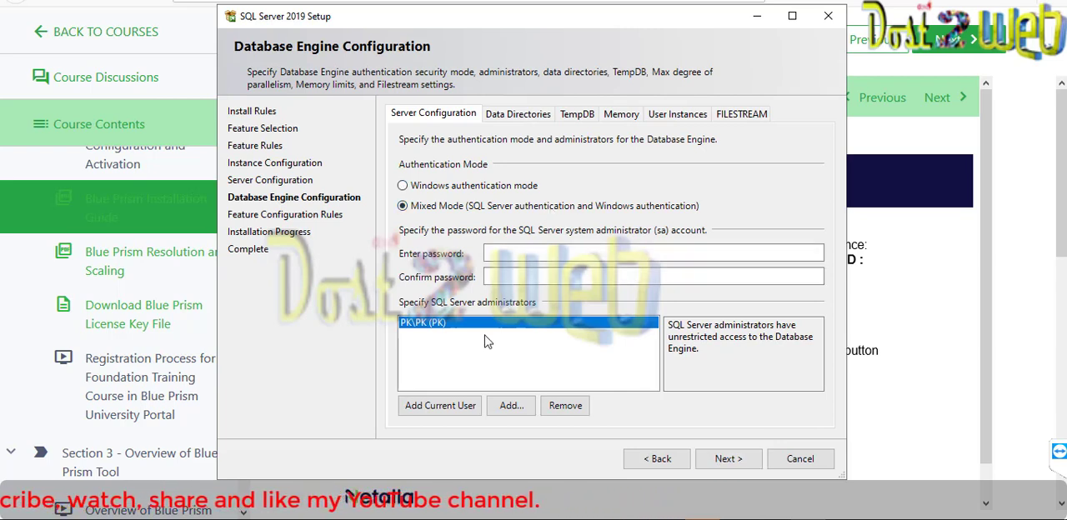
left_click(566, 256)
type("•")
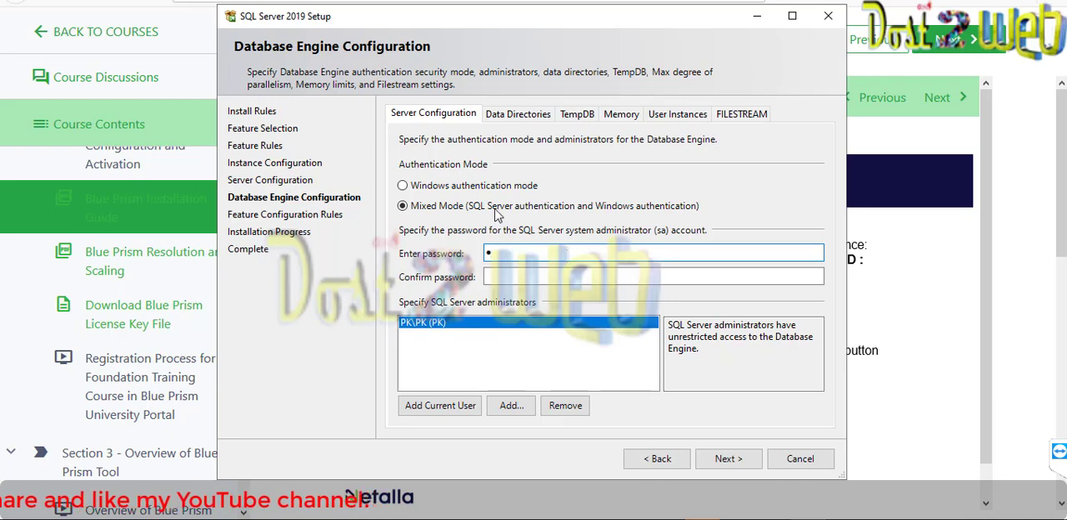
type("•••")
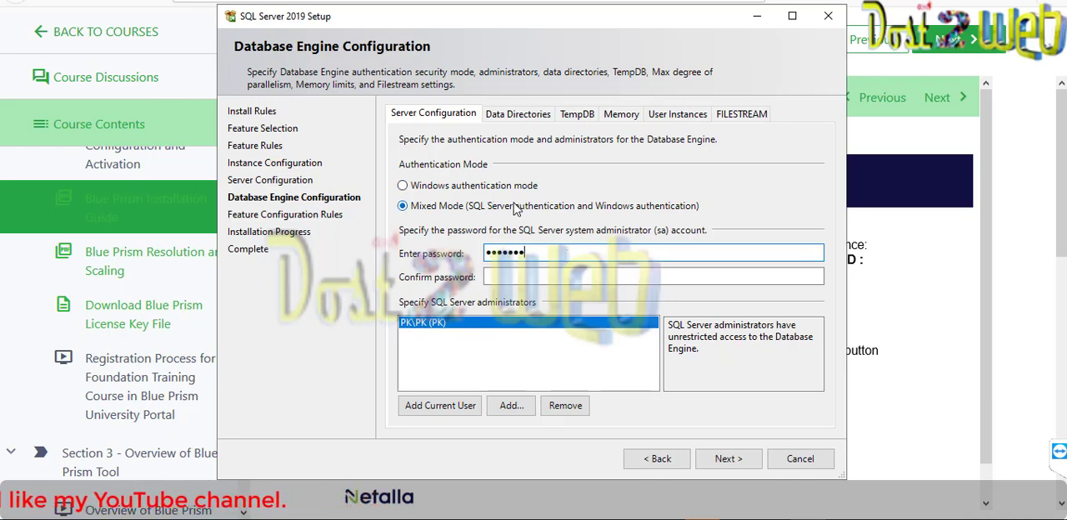
key("Tab")
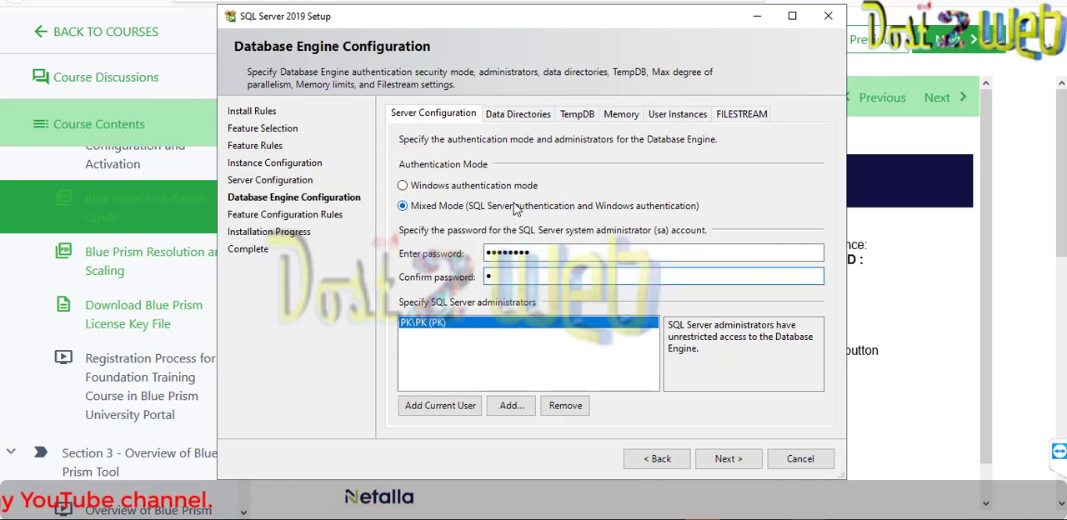
type("••••••••")
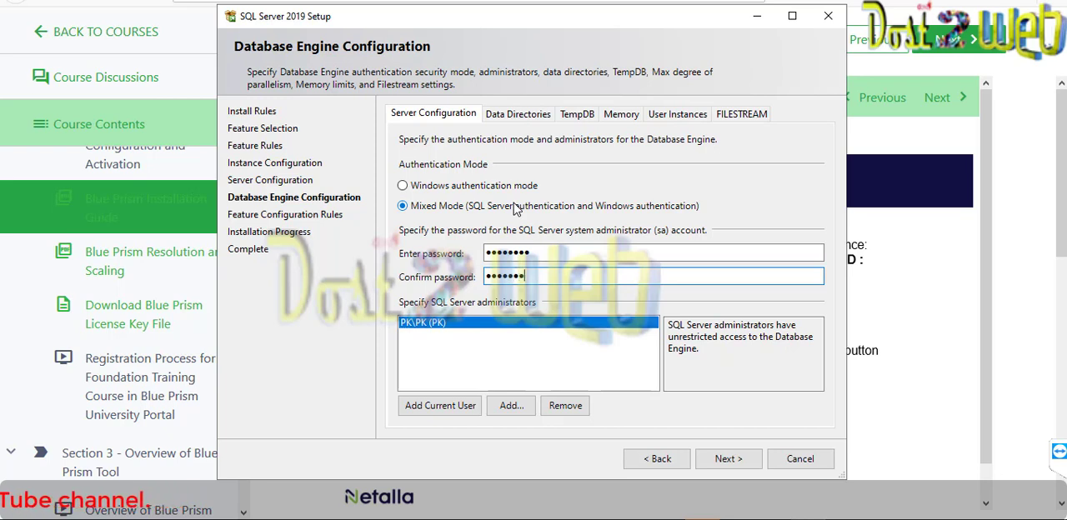
- Add the current user and the local Administrators group as SQL Server administrators, checking the group name before accepting it
left_click(461, 407)
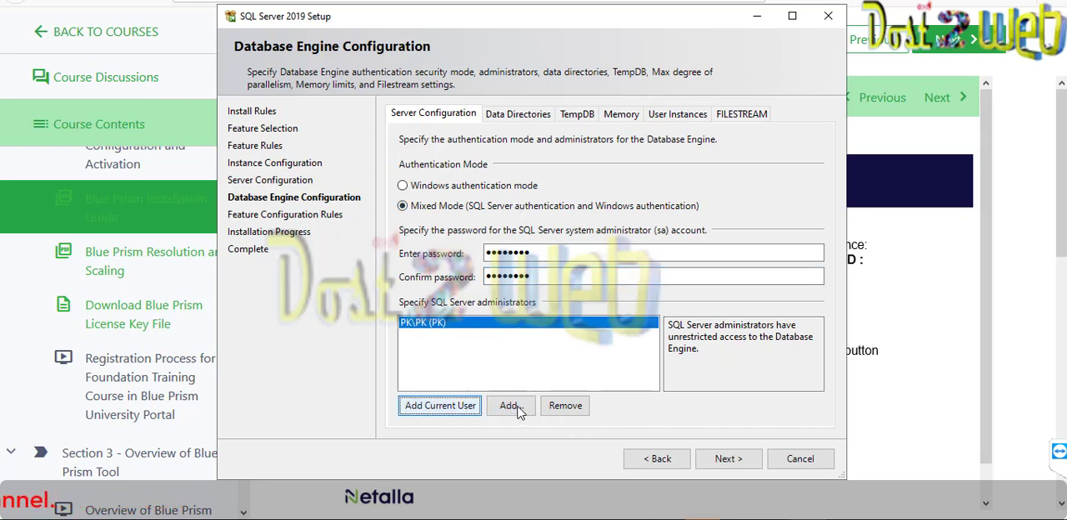
left_click(517, 408)
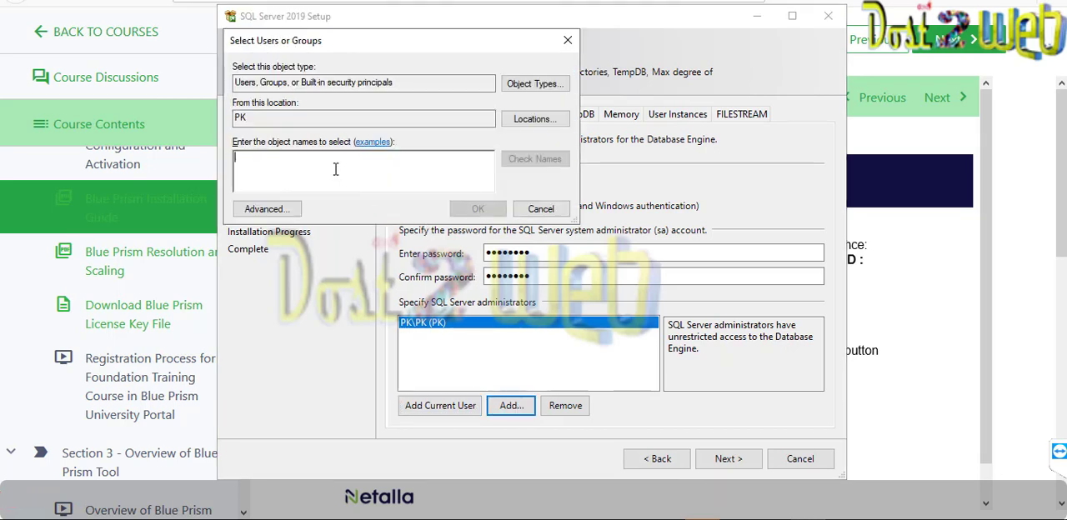
type("net")
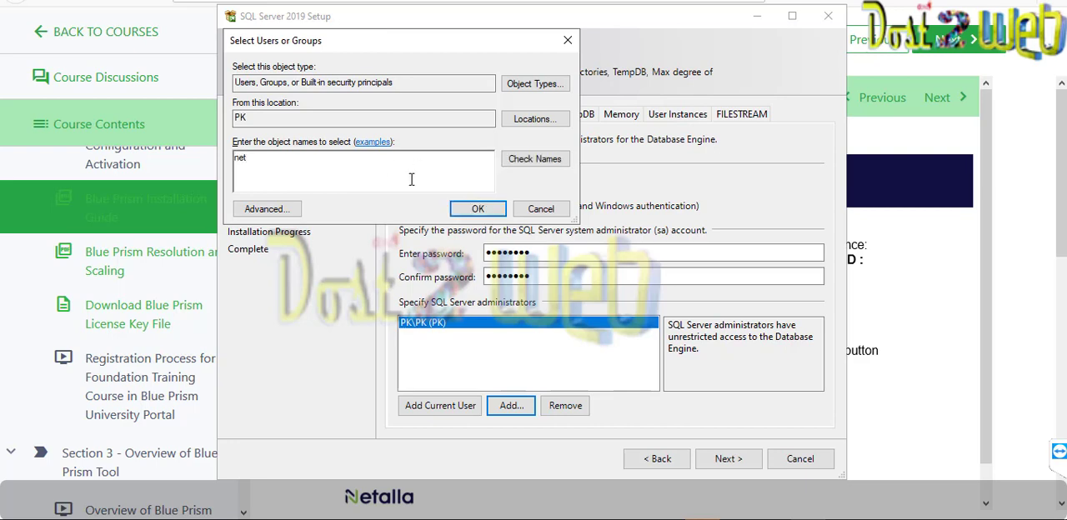
key("BackSpace")
key("BackSpace")
key("BackSpace")
type("Administrat")
left_click(523, 161)
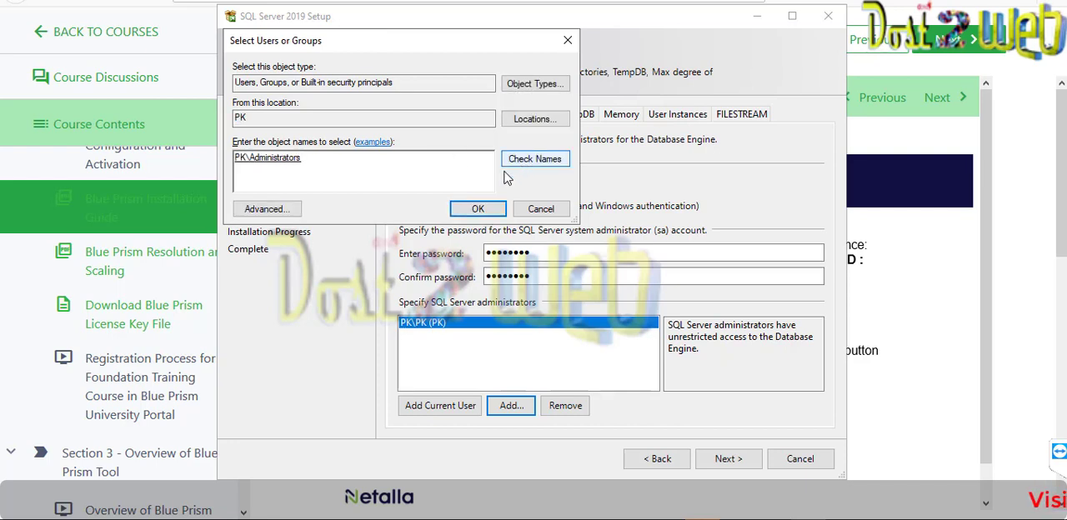
left_click(478, 209)
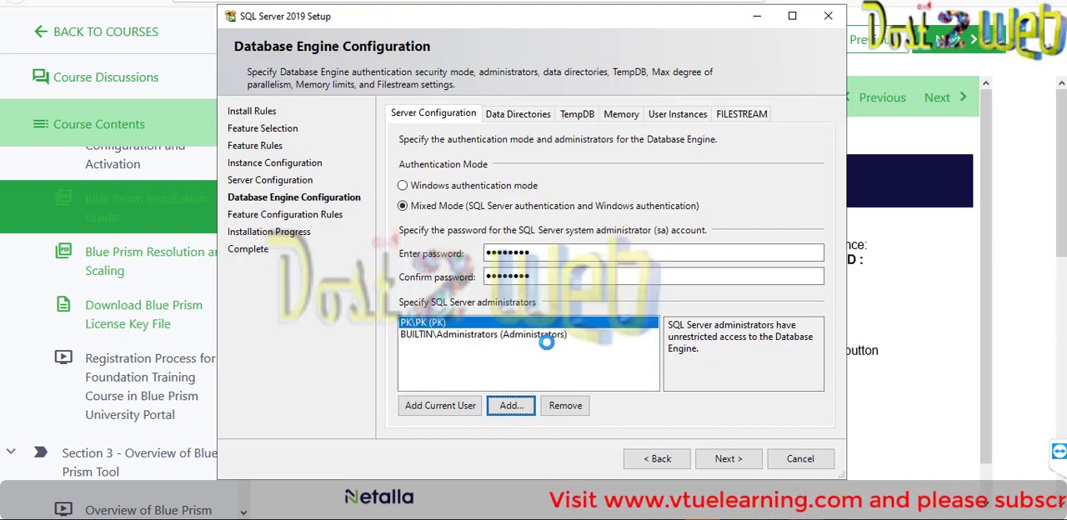
- Continue from the Database Engine Configuration, let the installation finish, and close the setup wizard
left_click(750, 458)
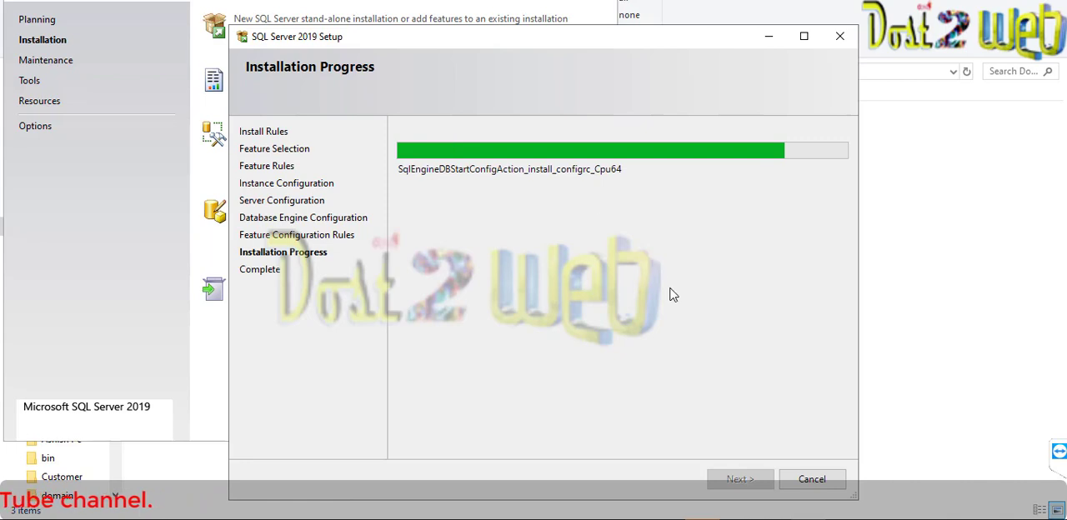
mouse_move(702, 519)
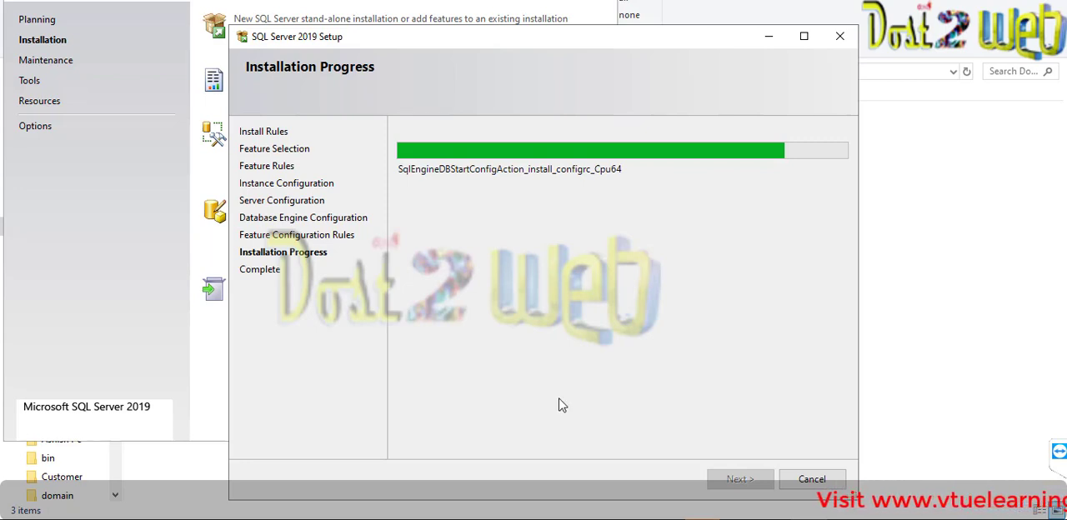
mouse_move(596, 518)
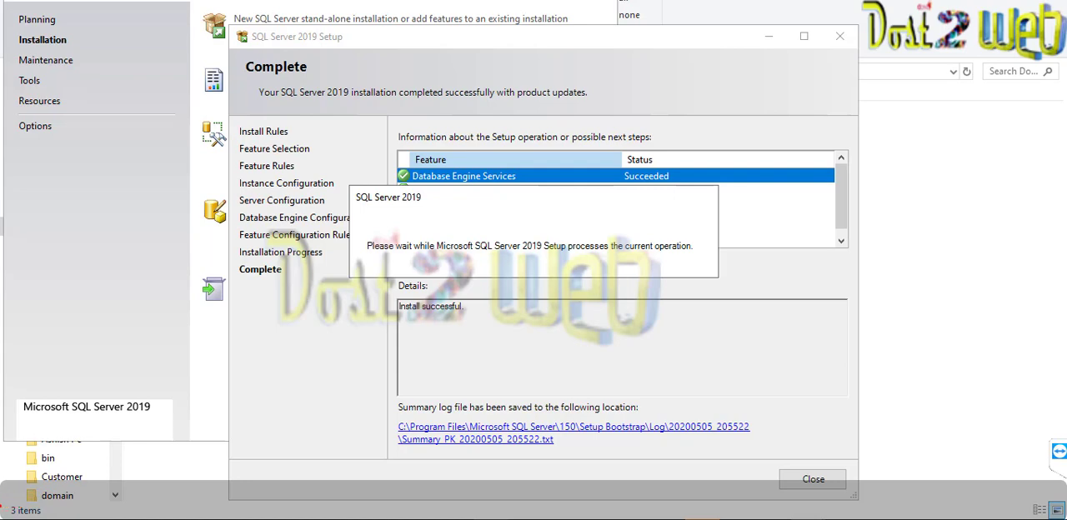
left_click(813, 481)
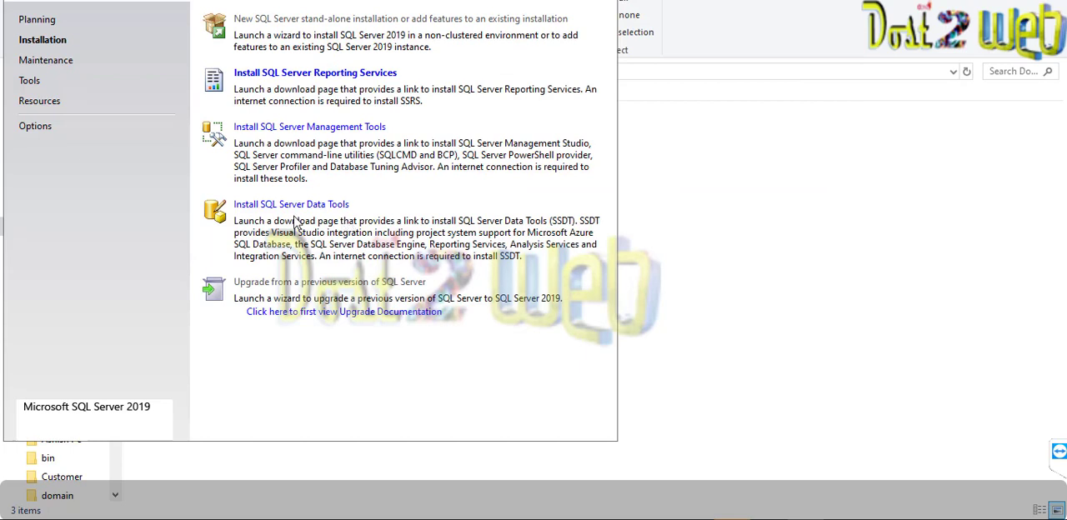
- Open the SQL Server Management Tools download page and save the SSMS installer SSMS-Setup-ENU.exe
left_click(339, 133)
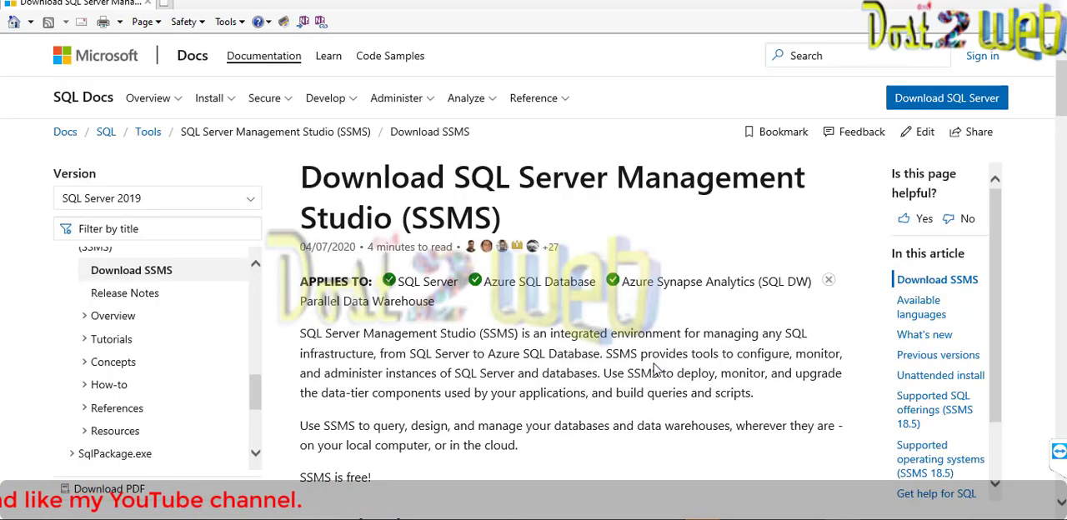
scroll(654, 369, "down", 5)
scroll(654, 369, "up", 5)
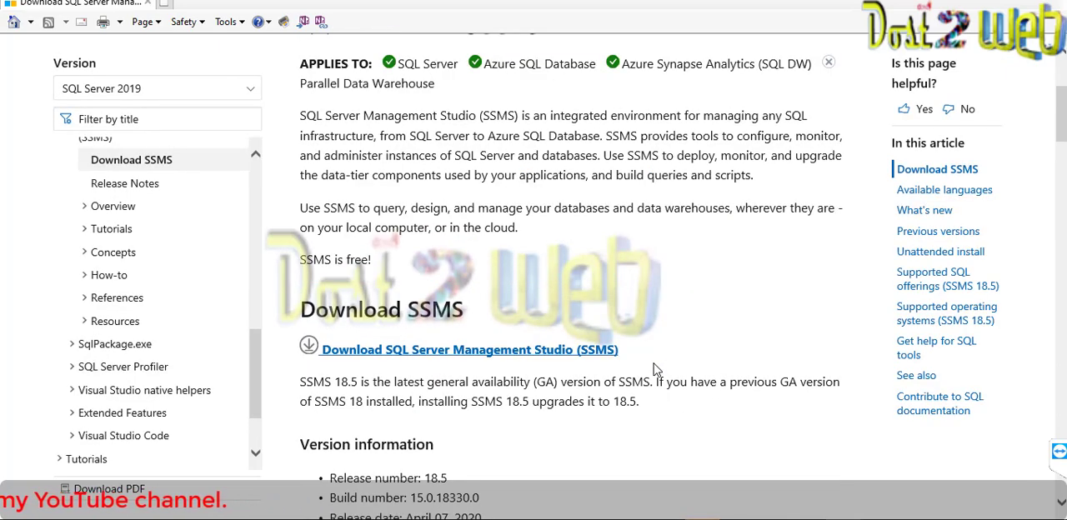
left_click(604, 356)
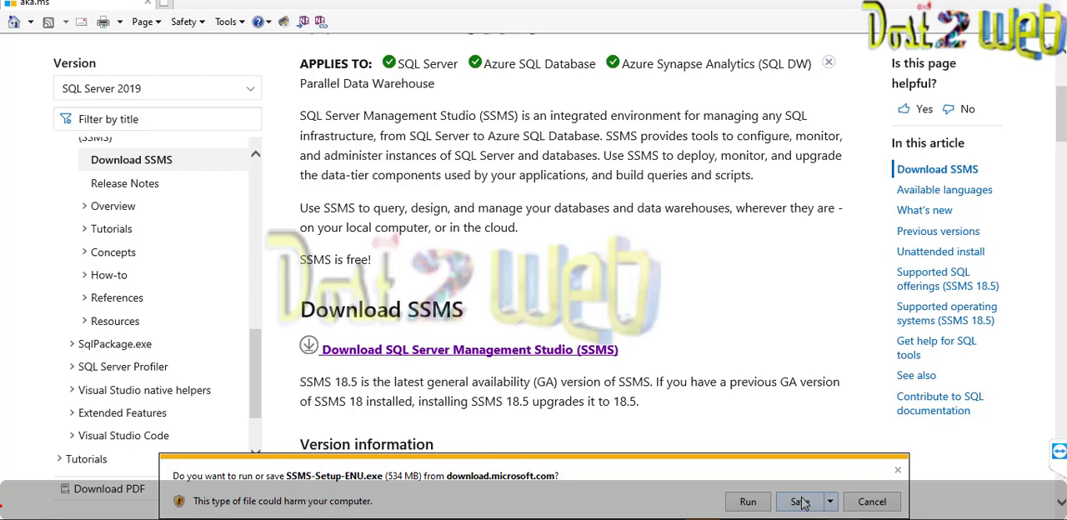
left_click(800, 502)
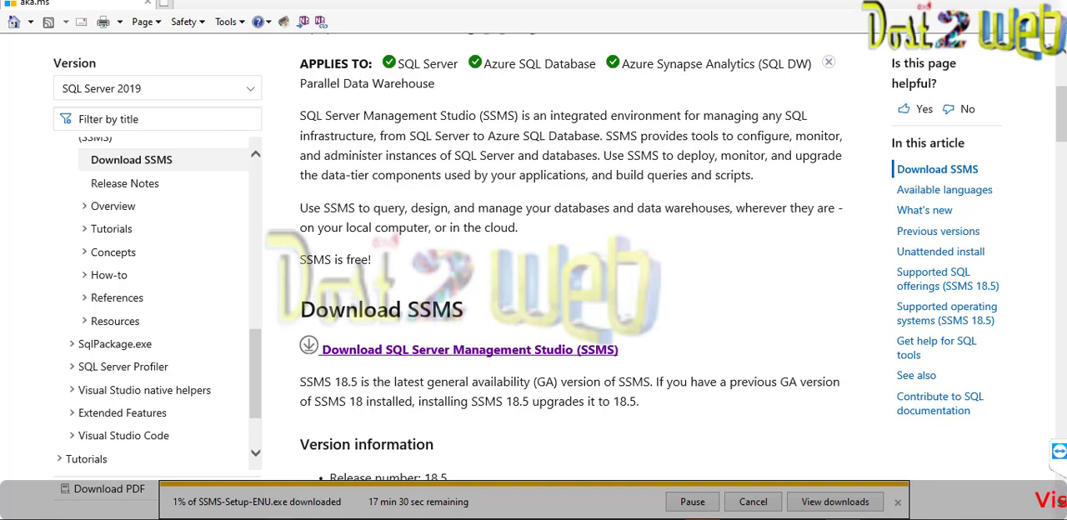
- Edit the RegInfo file's permissions for SYSTEM so that only Read & execute and Read are denied
mouse_move(283, 511)
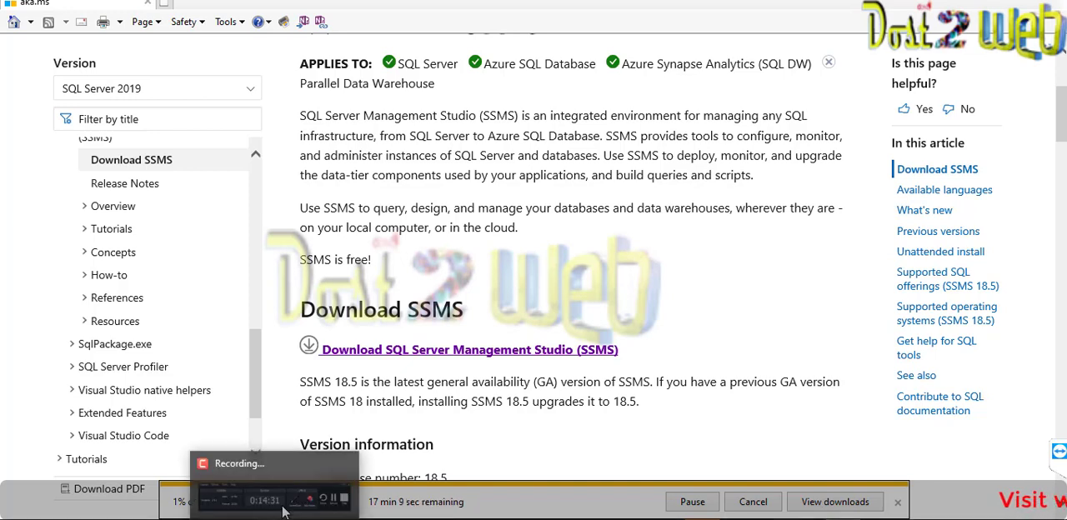
mouse_move(305, 477)
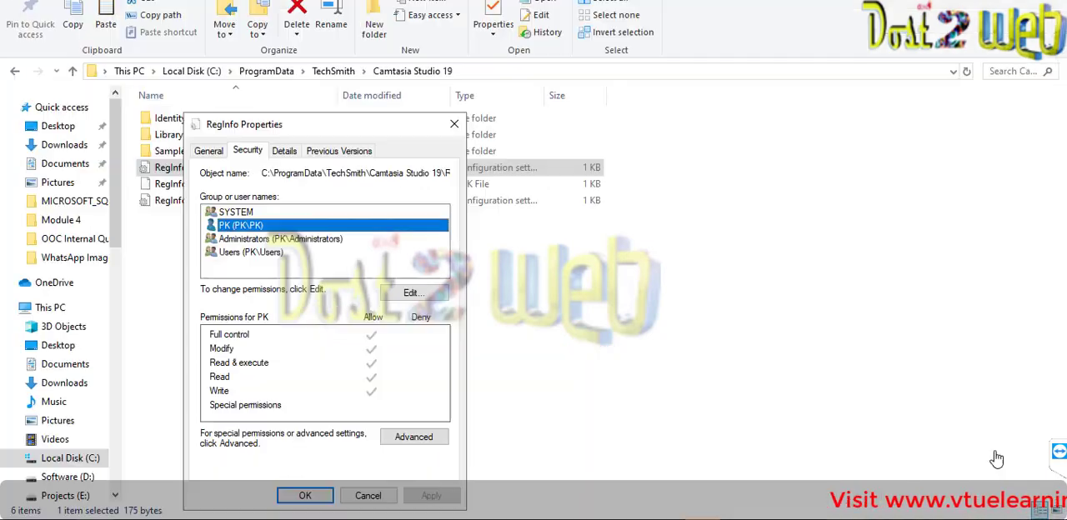
left_click(261, 239)
left_click(248, 213)
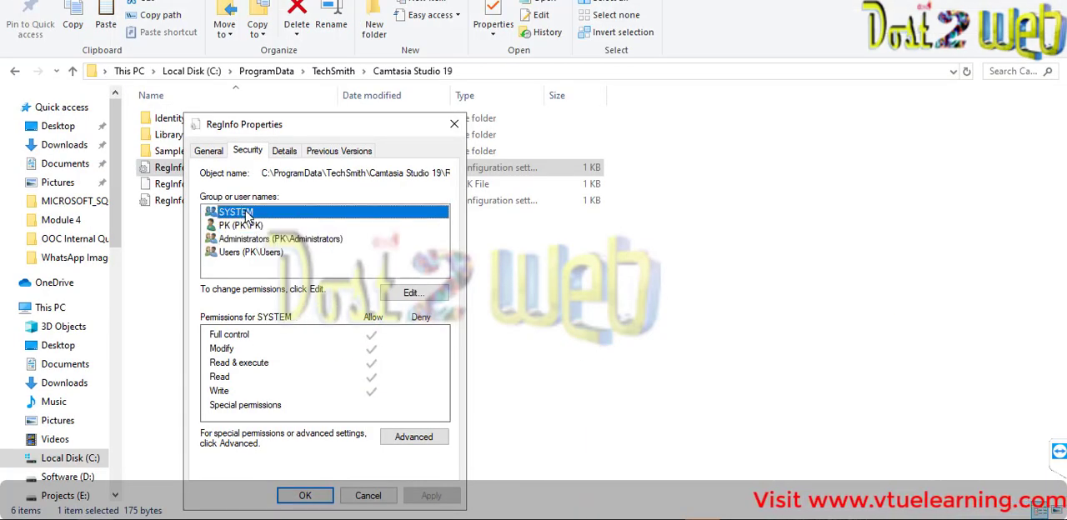
left_click(398, 295)
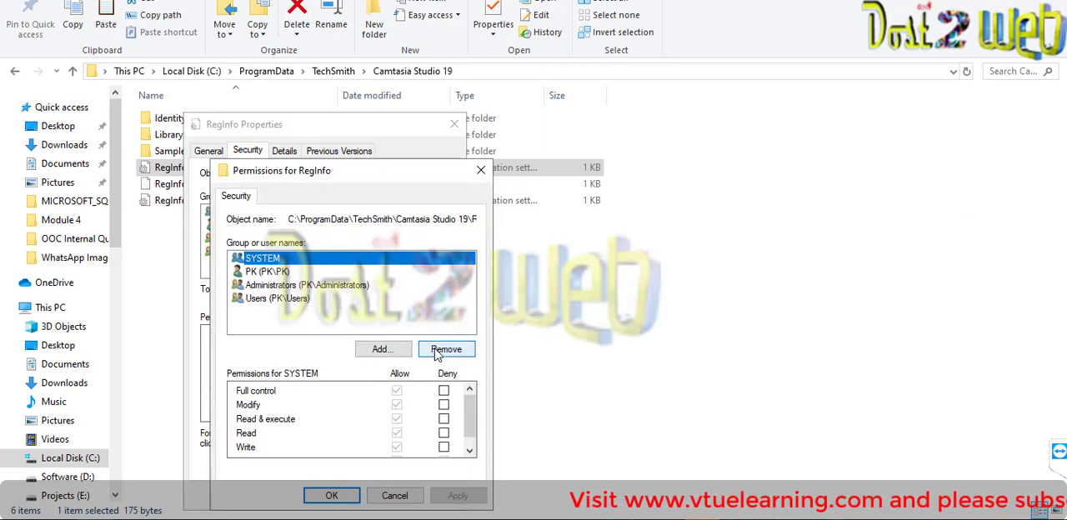
left_click(444, 392)
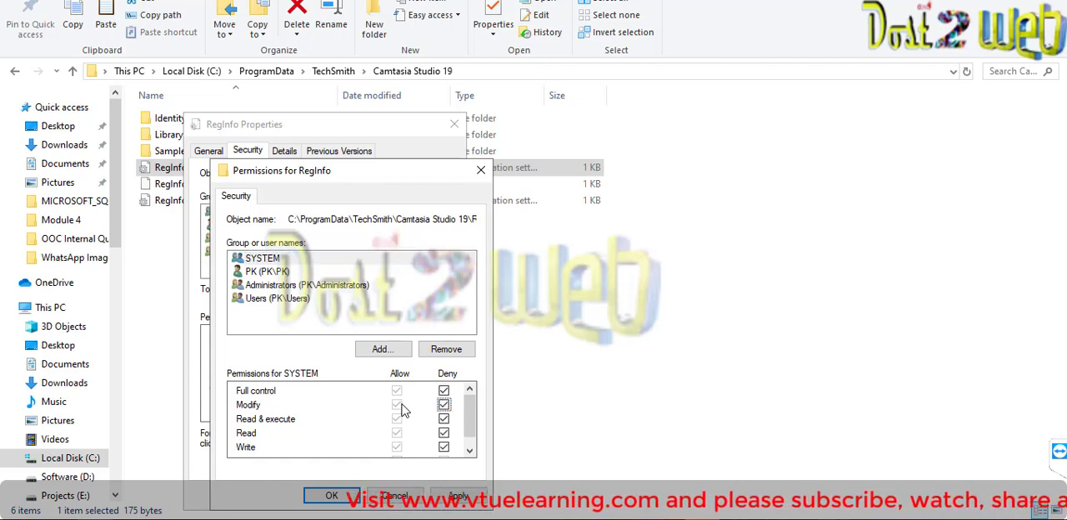
left_click(443, 405)
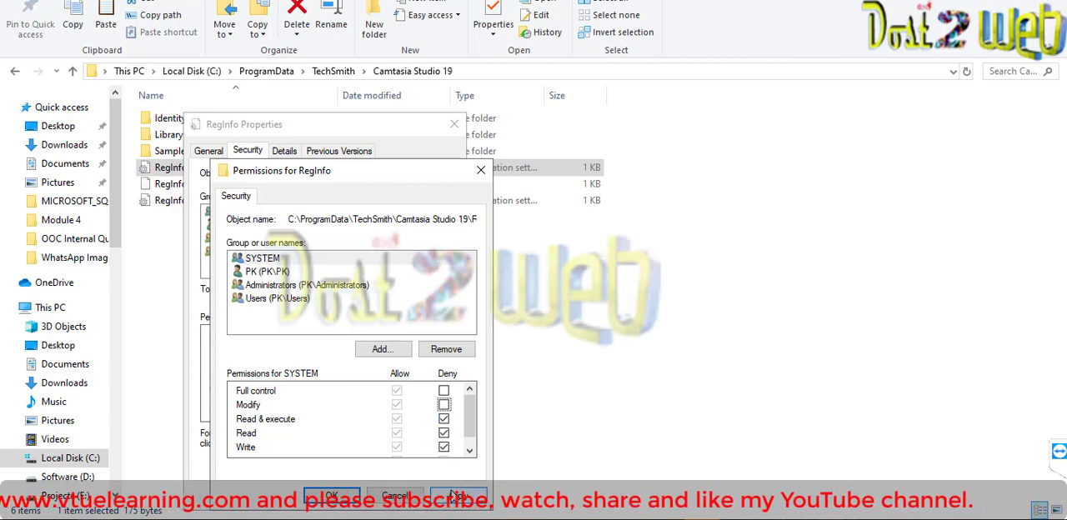
left_click(444, 446)
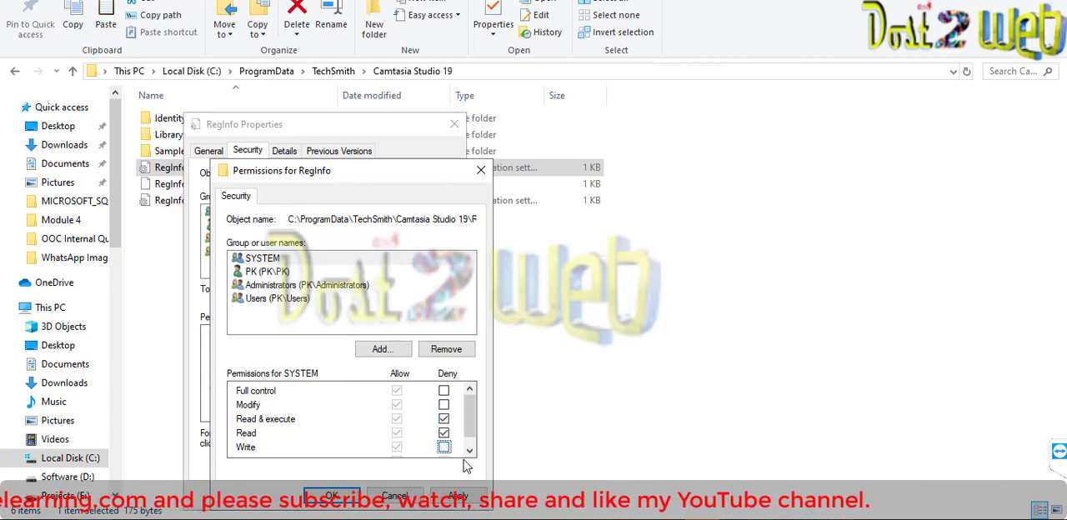
- Apply the deny permissions, accept the security warning, close the RegInfo properties and refresh the folder
left_click(468, 504)
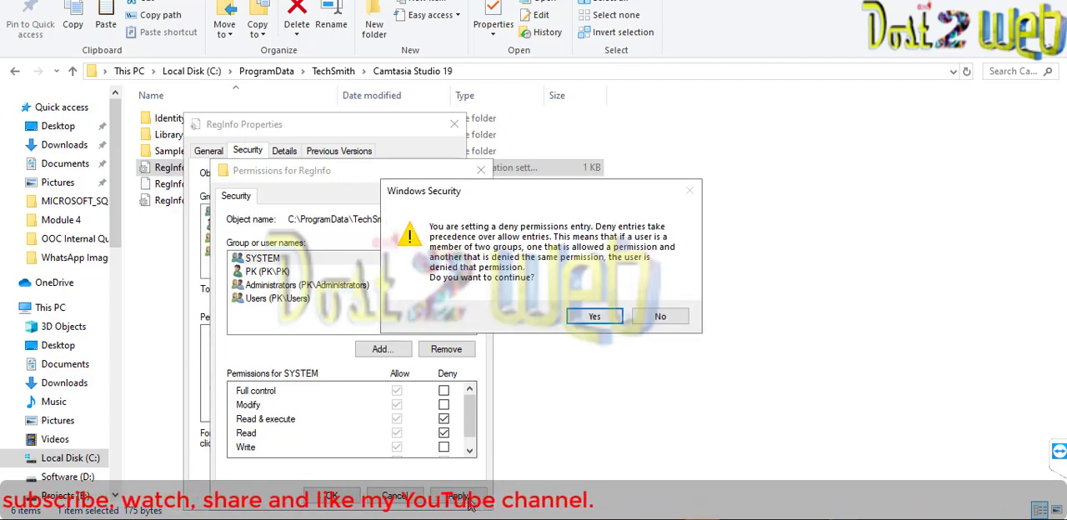
left_click(595, 317)
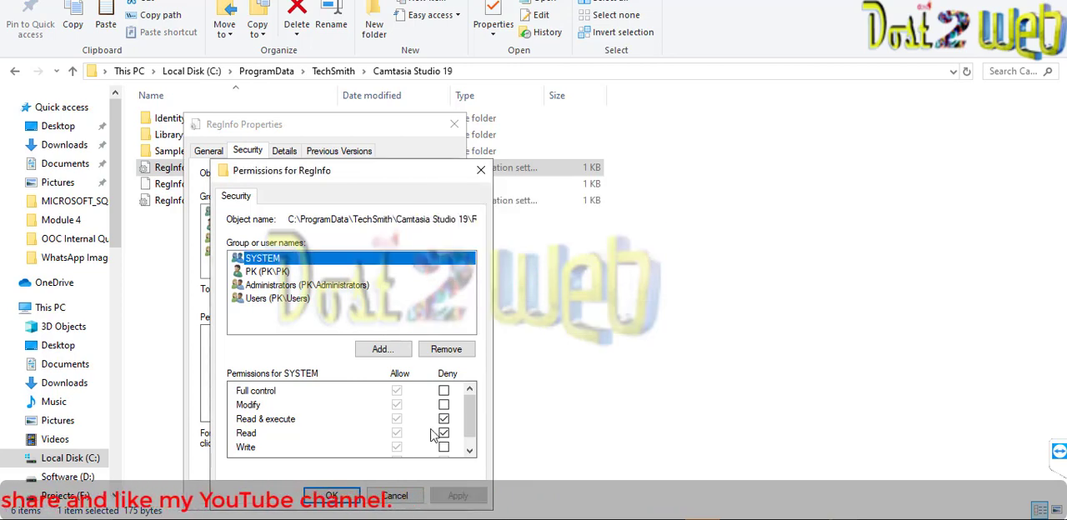
left_click(469, 450)
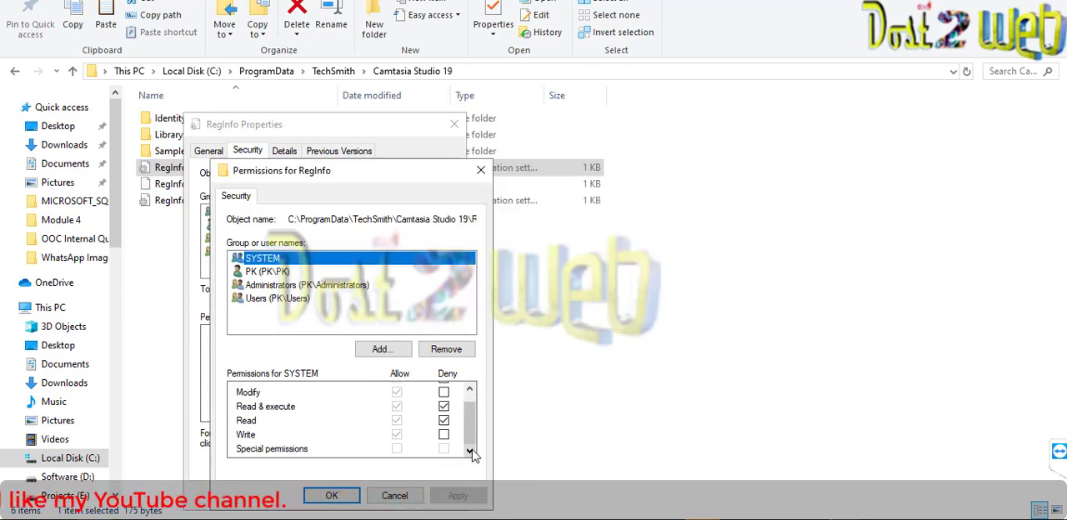
left_click(339, 495)
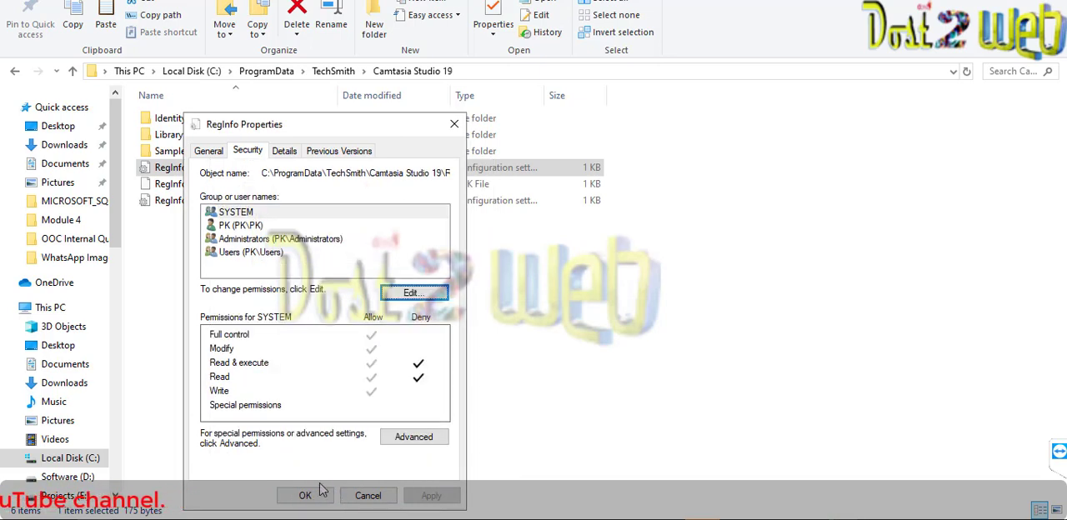
left_click(315, 497)
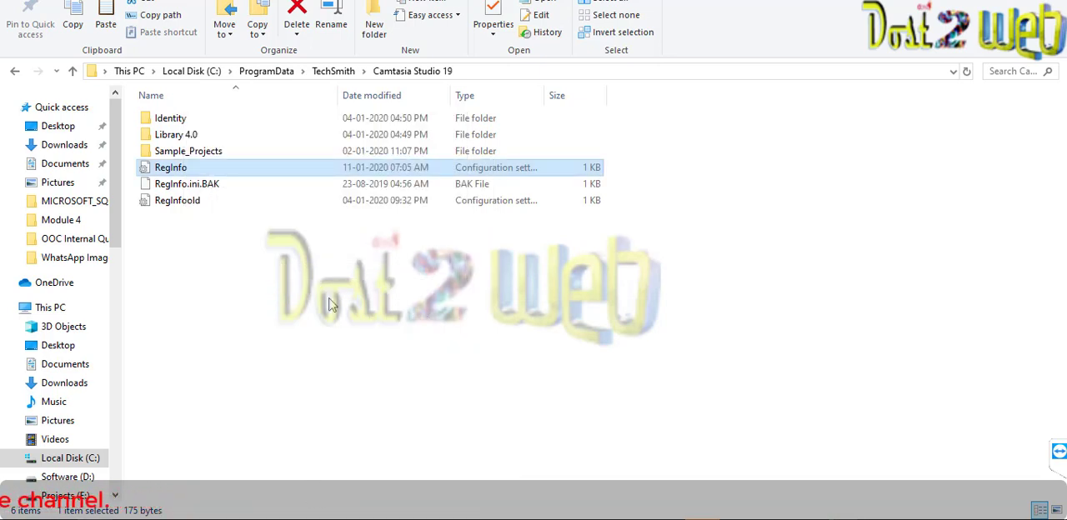
right_click(301, 285)
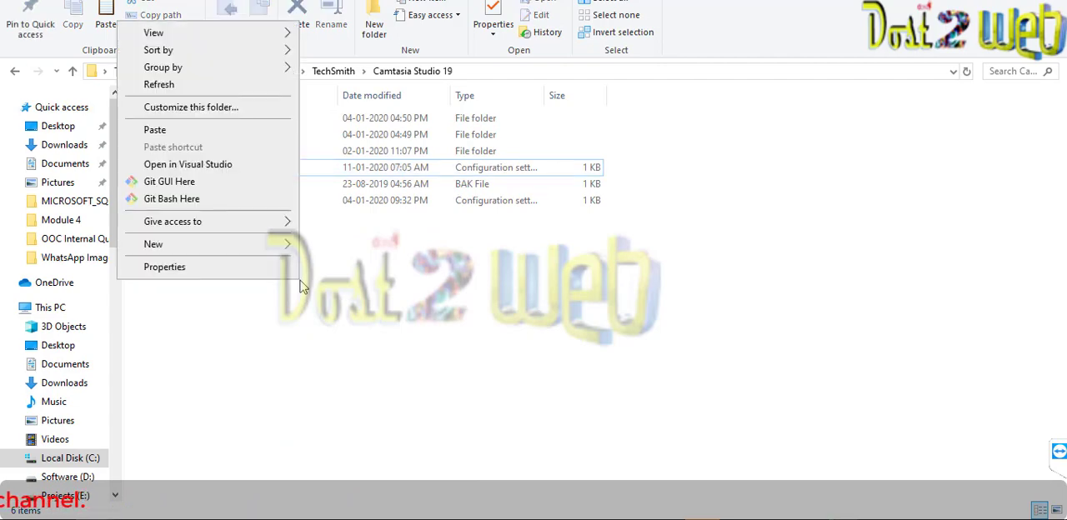
left_click(157, 85)
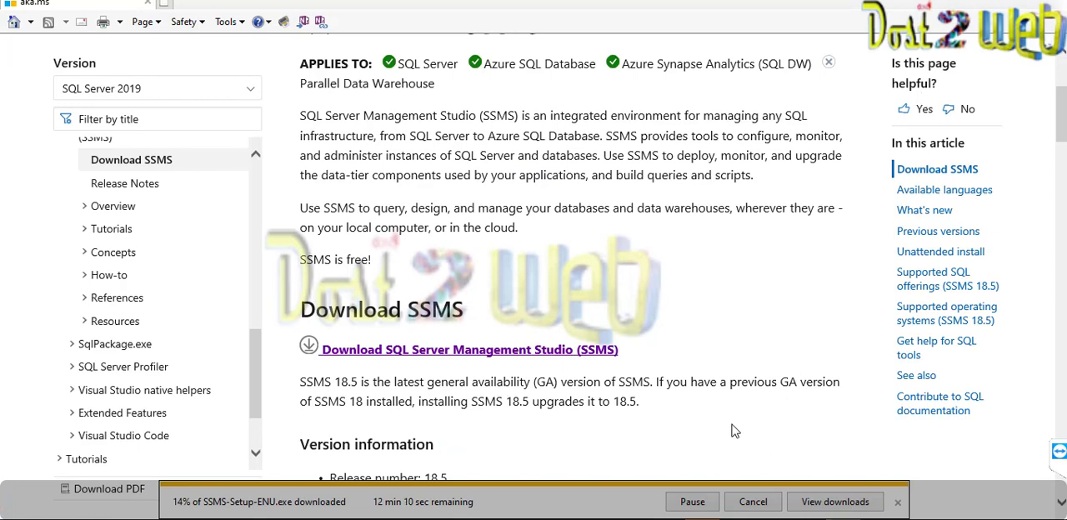
- Switch to the Downloads folder in File Explorer and launch the BluePrism6.2.2_x64_0 installer
mouse_move(737, 518)
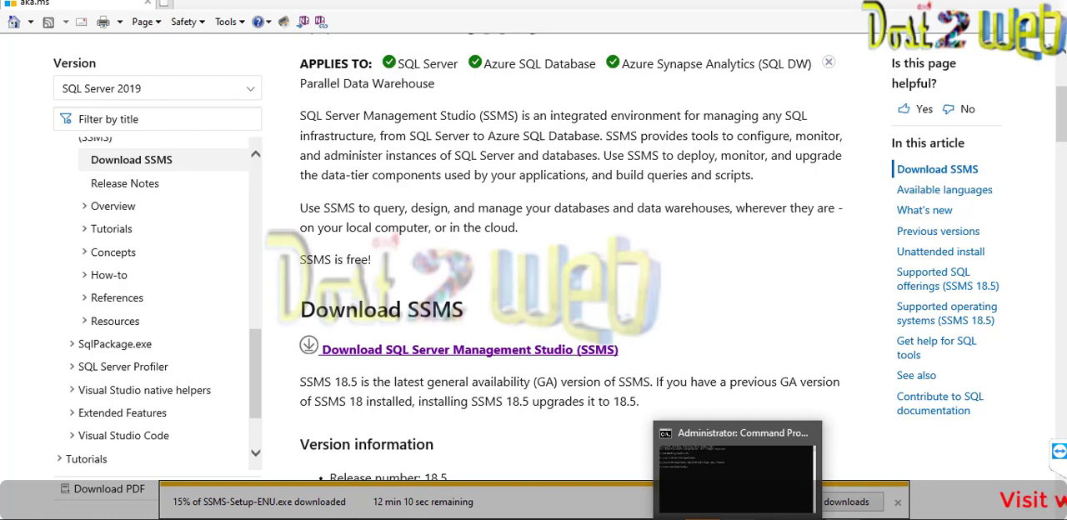
left_click(507, 519)
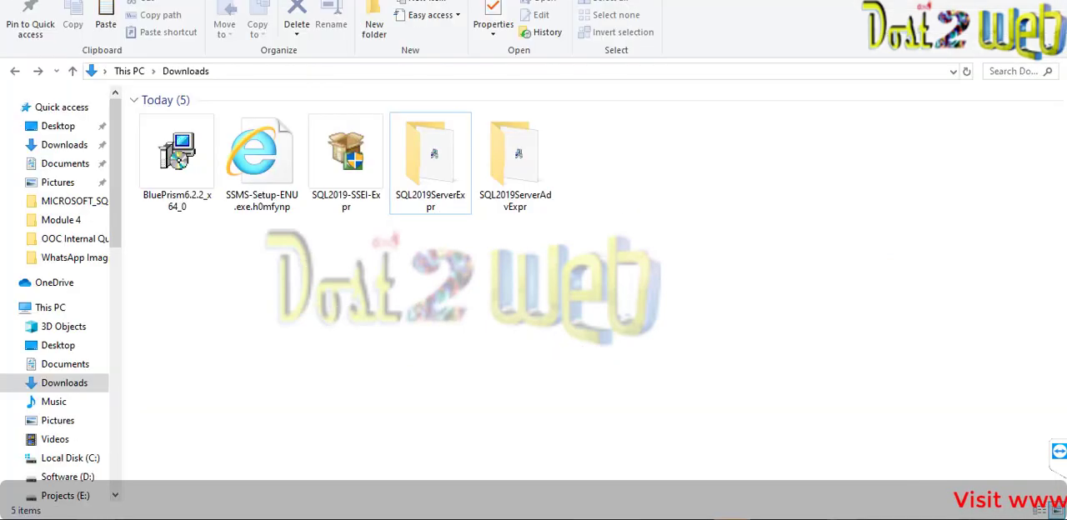
double_click(194, 207)
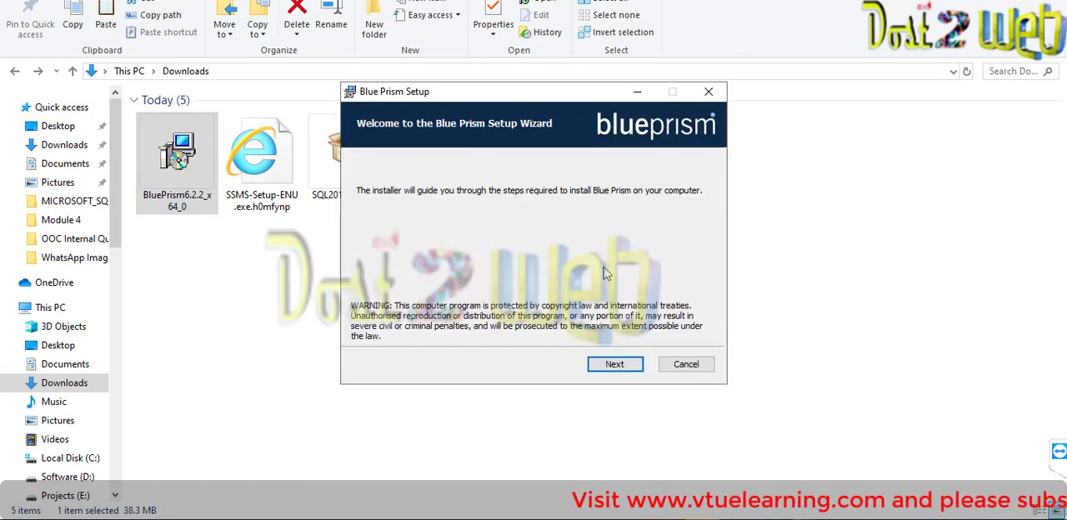
- Accept the license agreement and install Blue Prism to the default destination folder, finishing the setup wizard
left_click(609, 362)
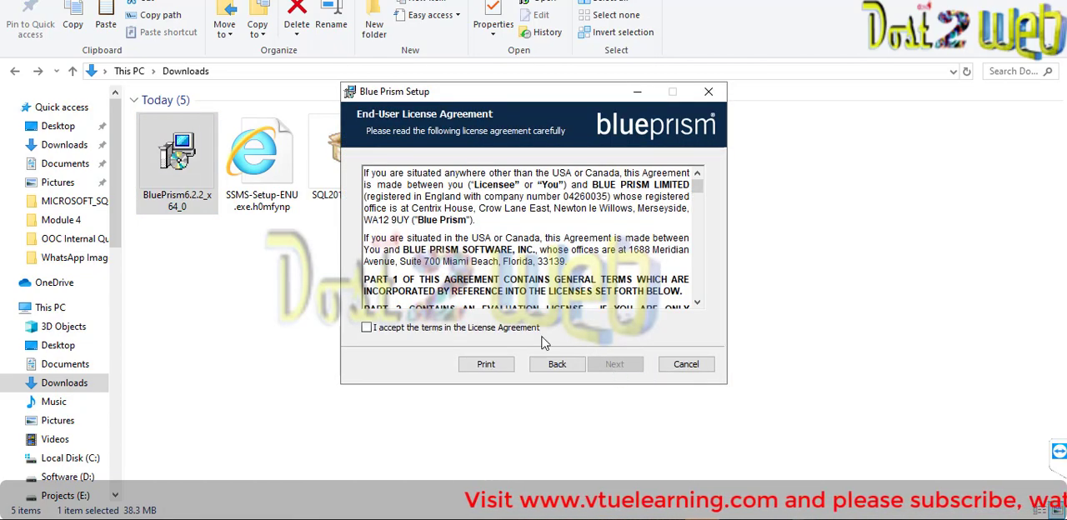
left_click(524, 328)
left_click(618, 364)
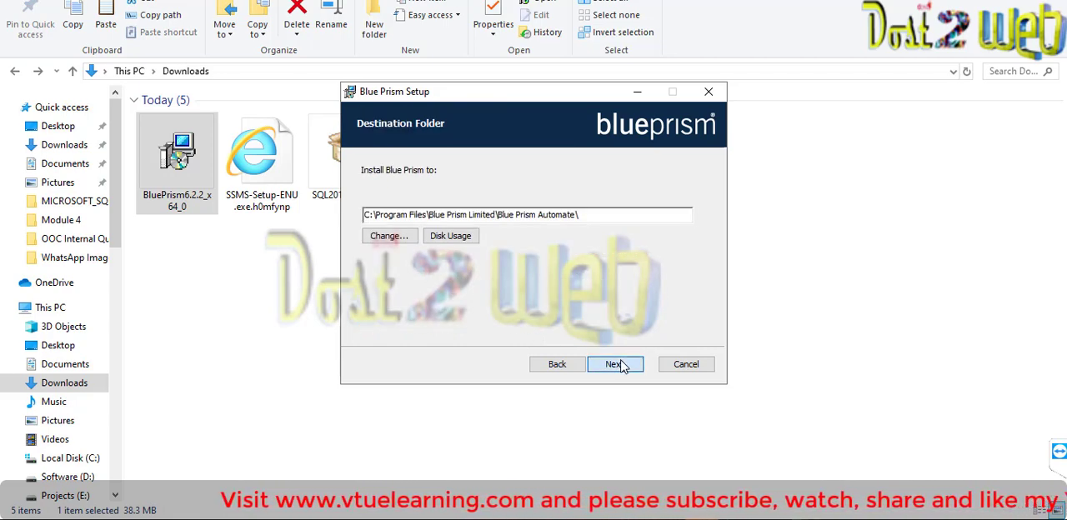
left_click(621, 365)
left_click(620, 365)
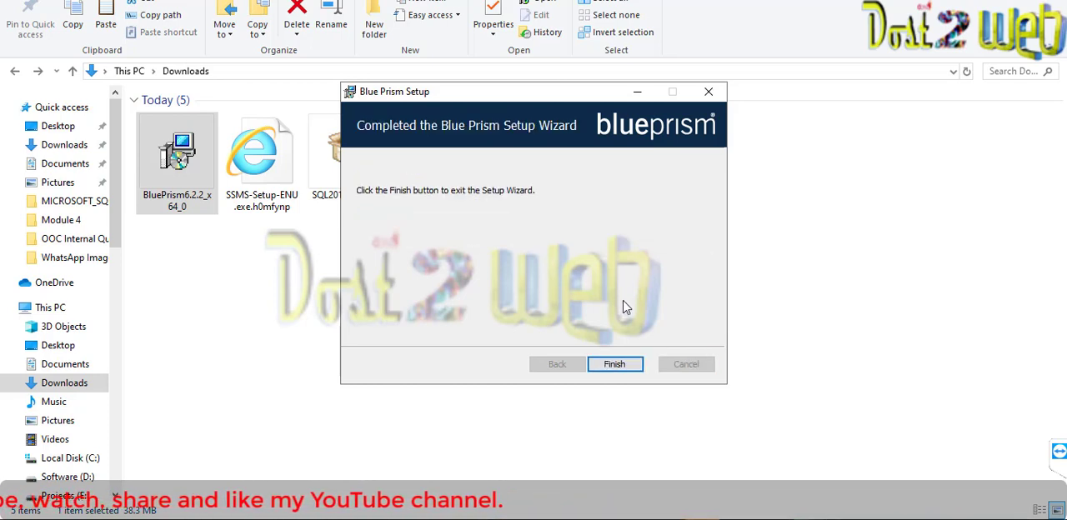
left_click(625, 365)
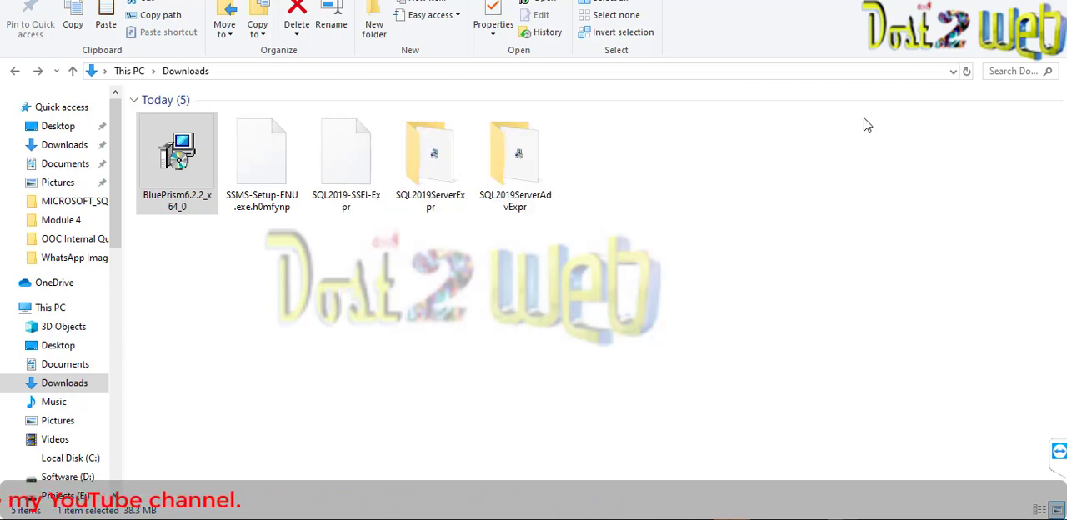
- Override the Blue Prism desktop shortcut's high DPI scaling behavior with scaling performed by System, and apply the compatibility change
key("super+d")
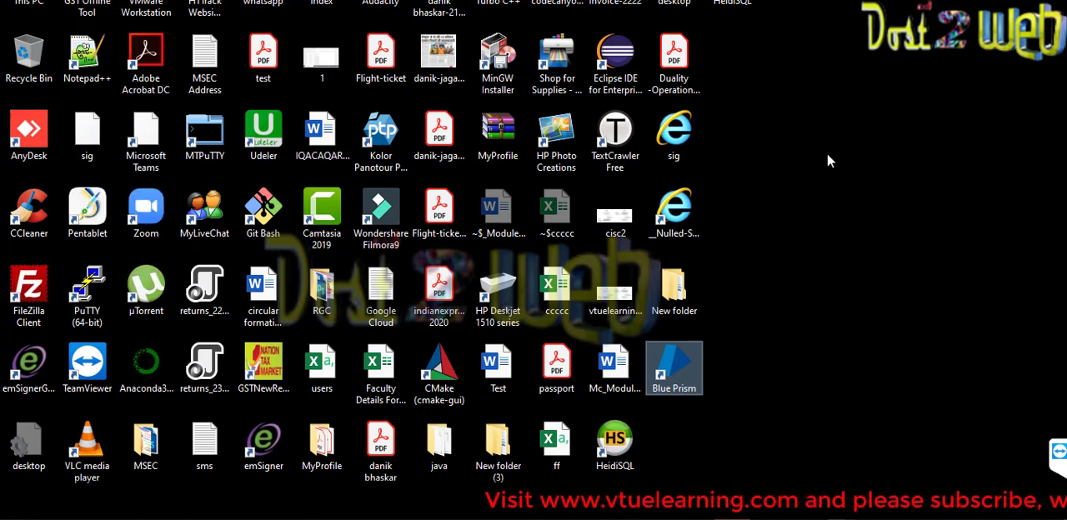
right_click(694, 363)
left_click(671, 357)
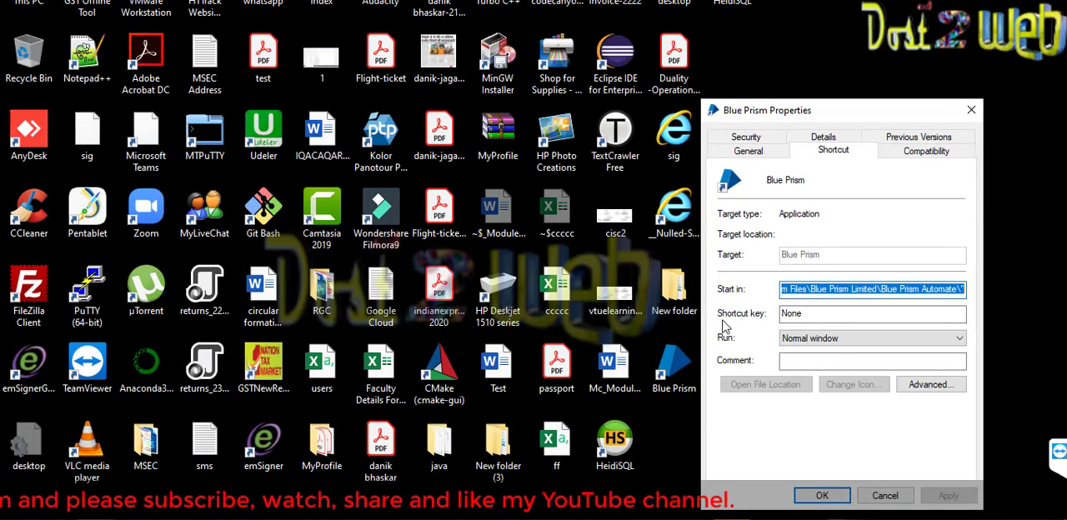
left_click(920, 157)
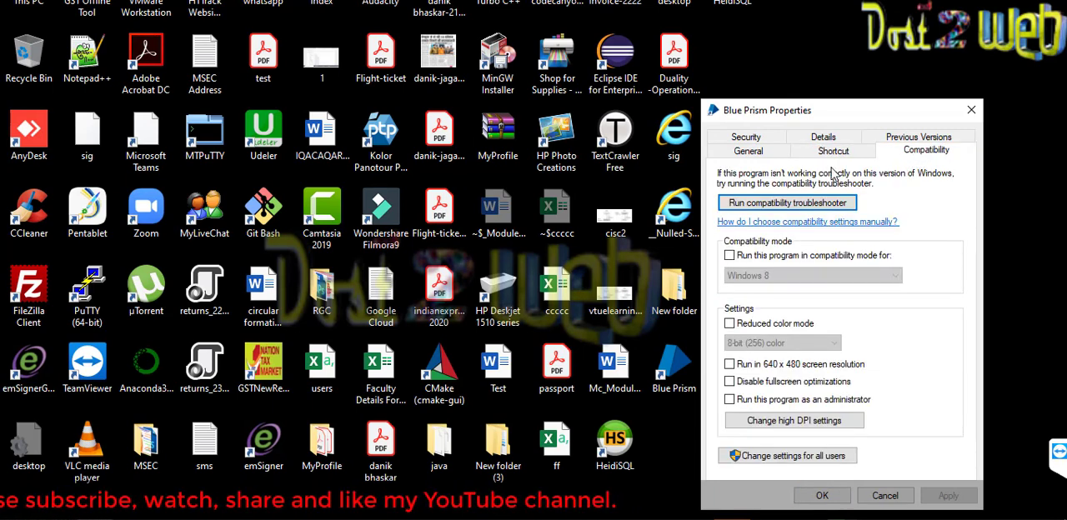
left_click(771, 423)
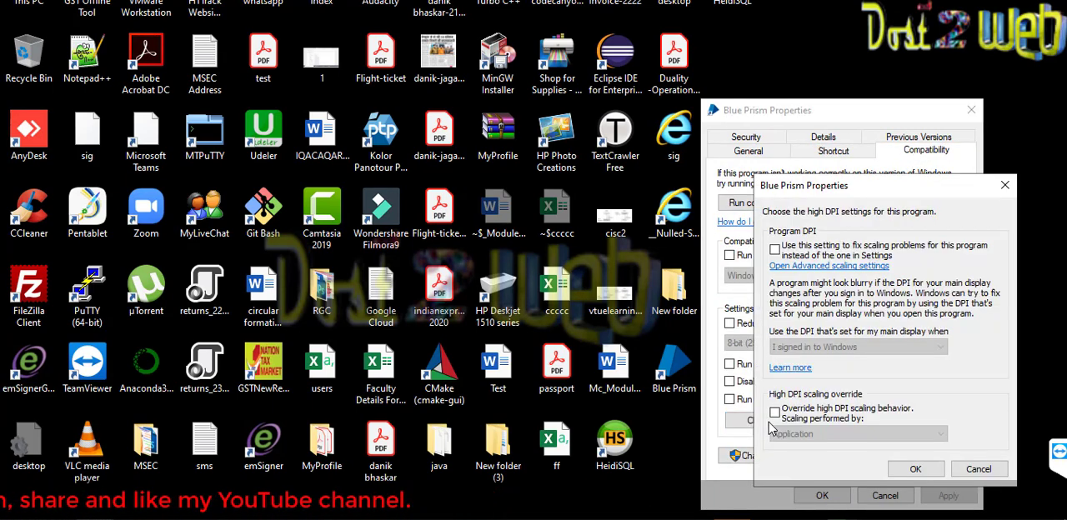
left_click(775, 412)
left_click(783, 433)
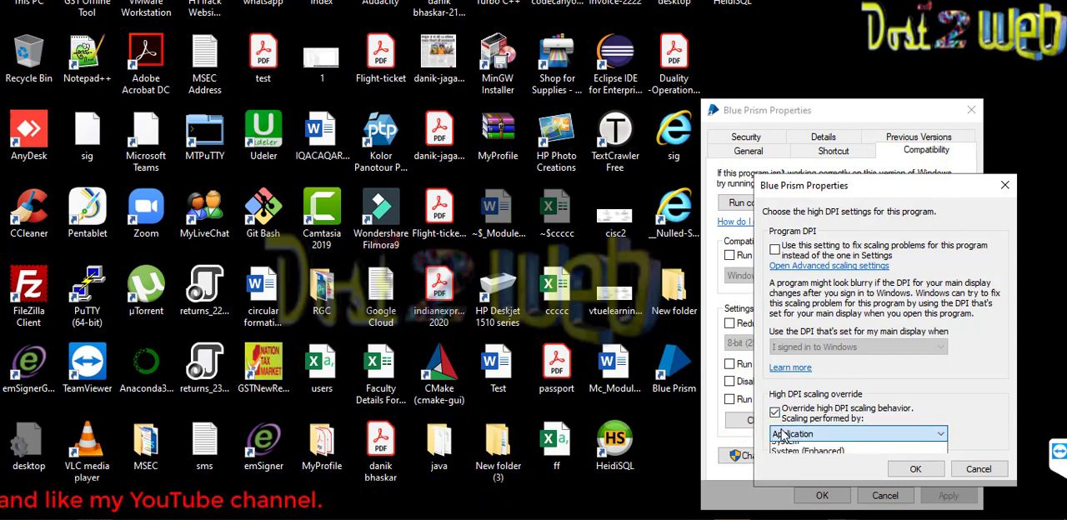
left_click(792, 460)
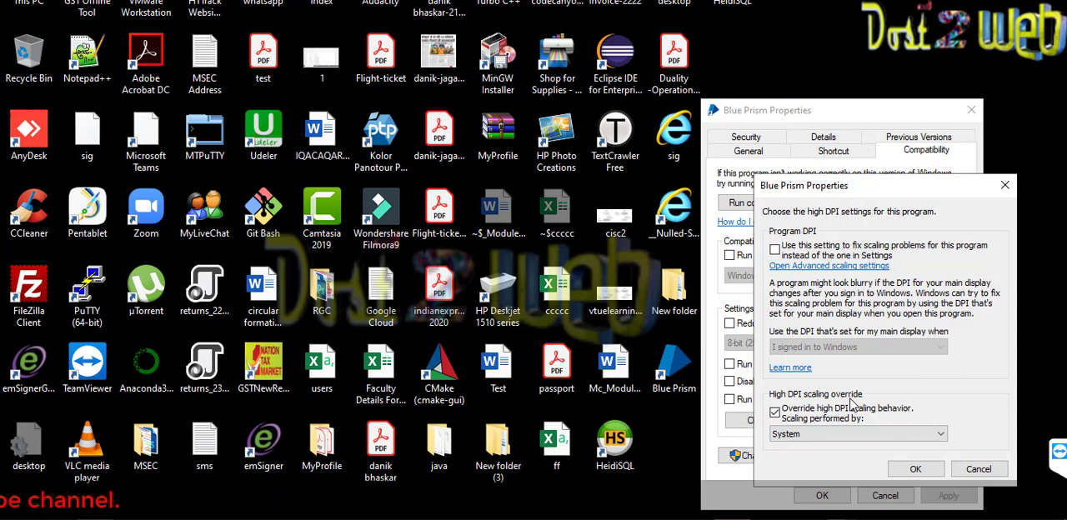
left_click(914, 468)
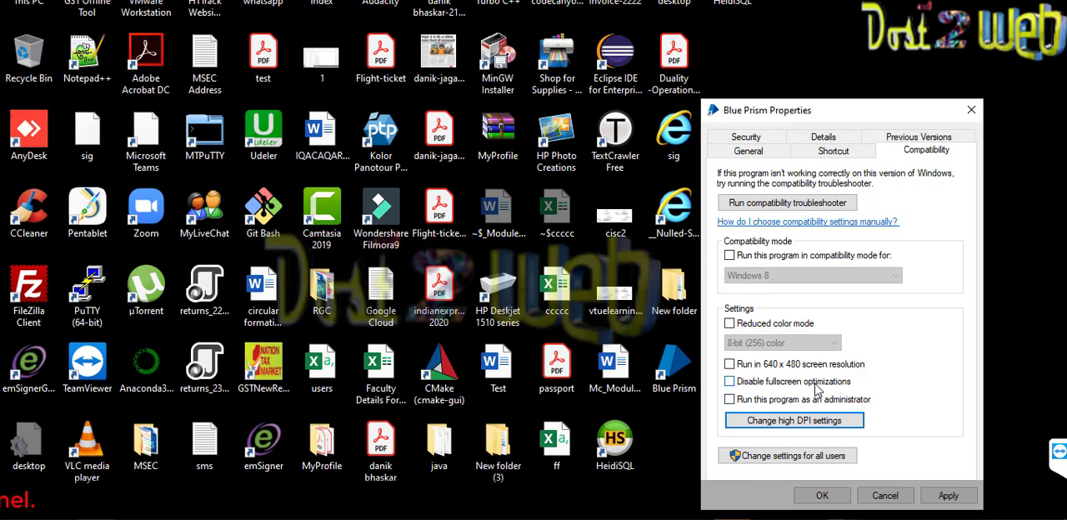
left_click(942, 497)
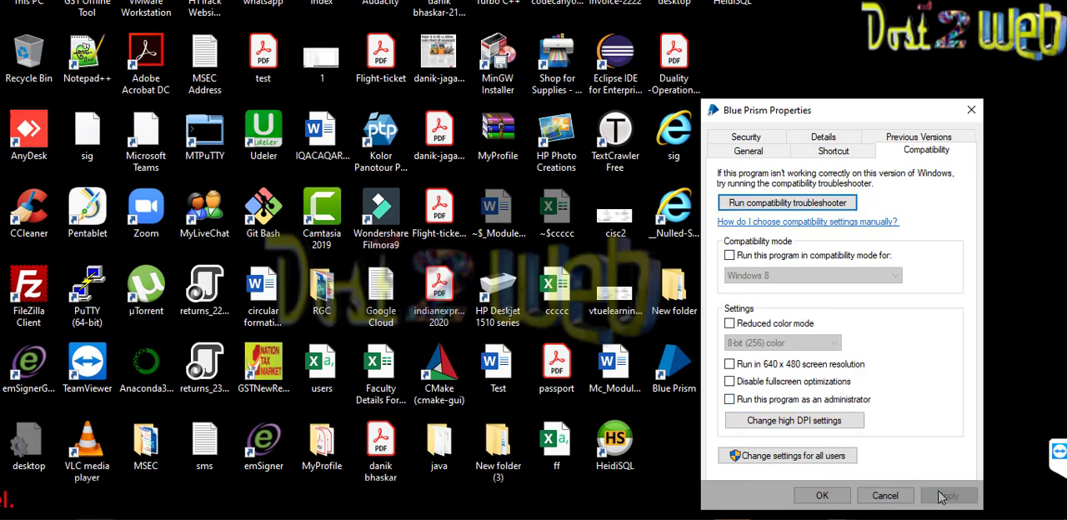
left_click(822, 495)
- Launch Blue Prism from the desktop, dismiss the connection error and open the connection configuration
double_click(699, 377)
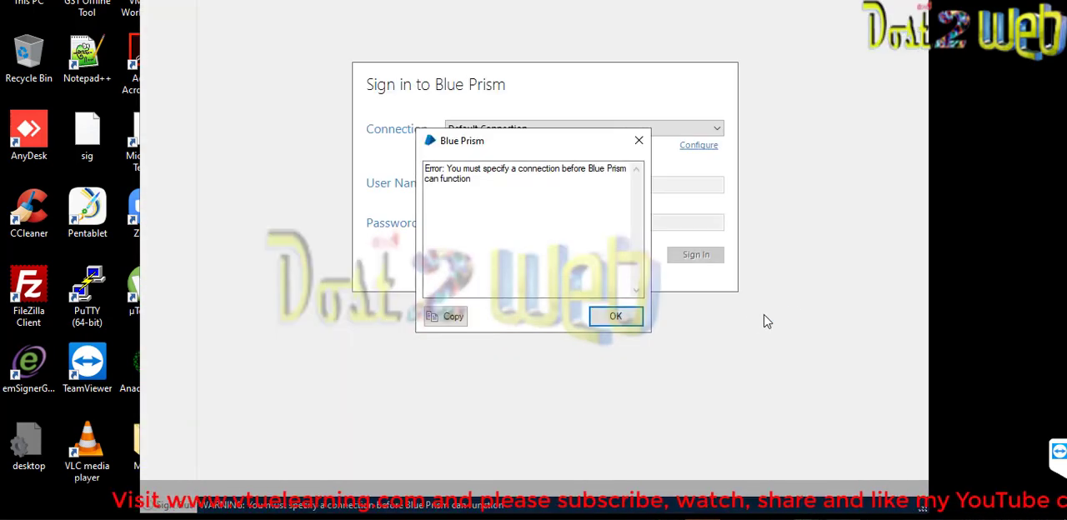
left_click(617, 318)
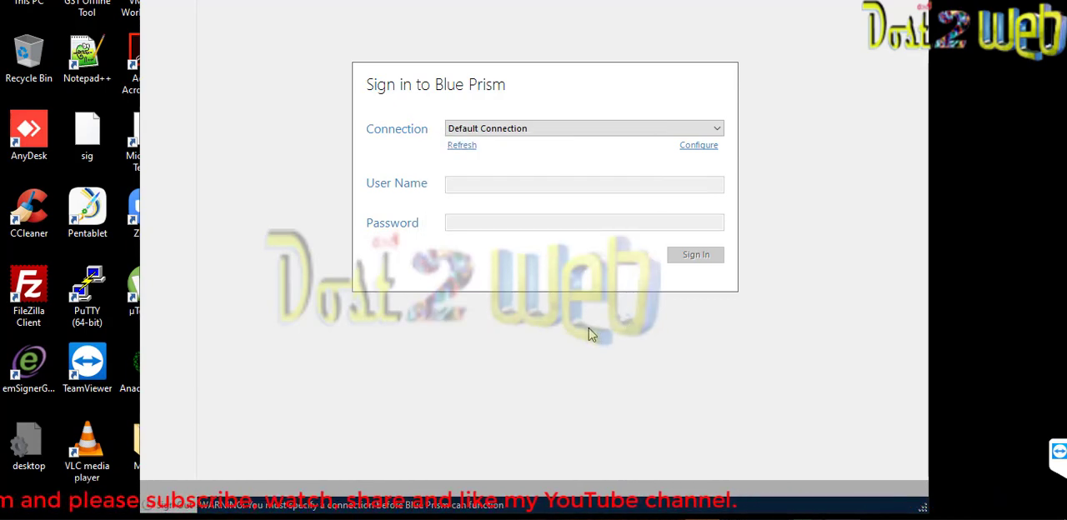
left_click(697, 148)
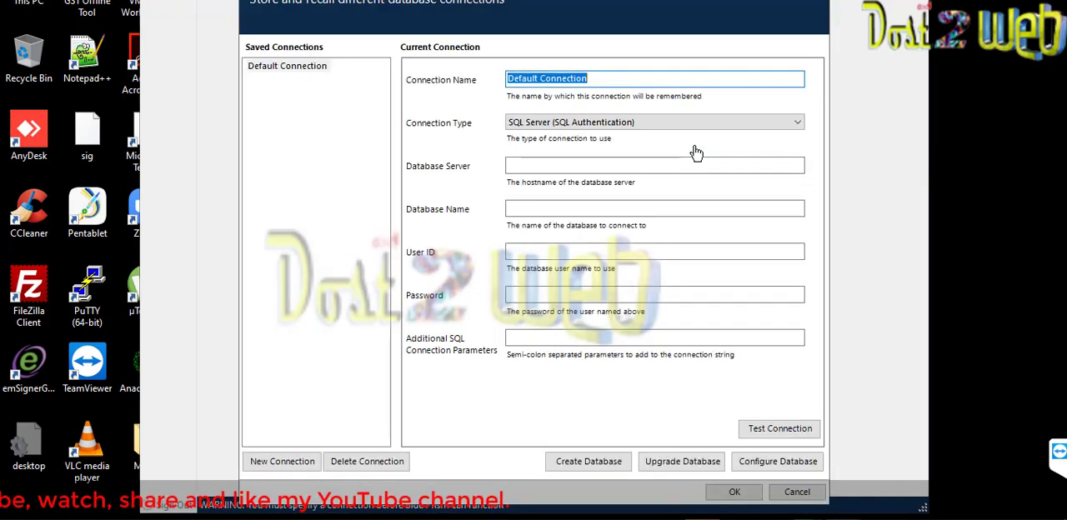
- Set the connection type of Default Connection to SQL Server (Windows Authentication)
left_click(619, 125)
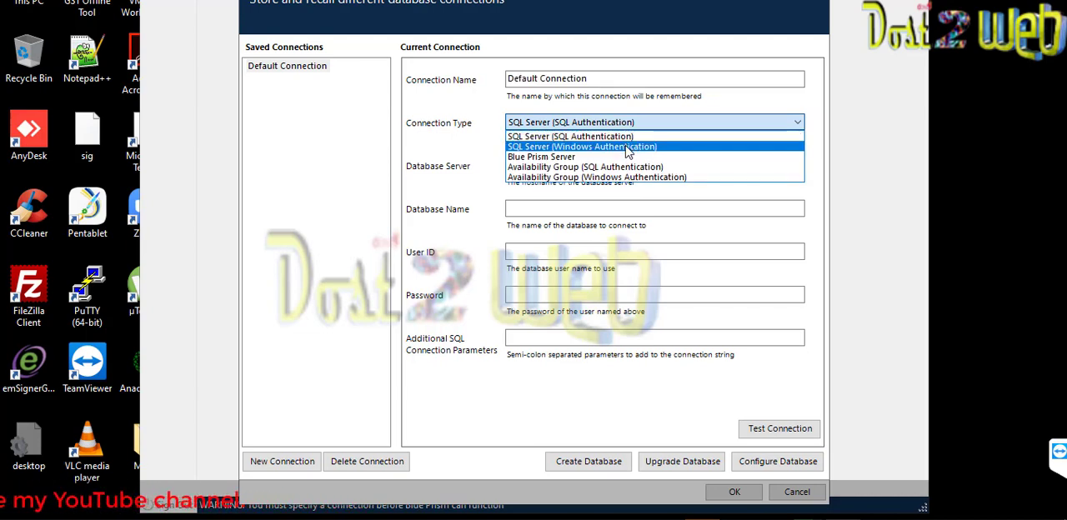
left_click(627, 150)
left_click(576, 169)
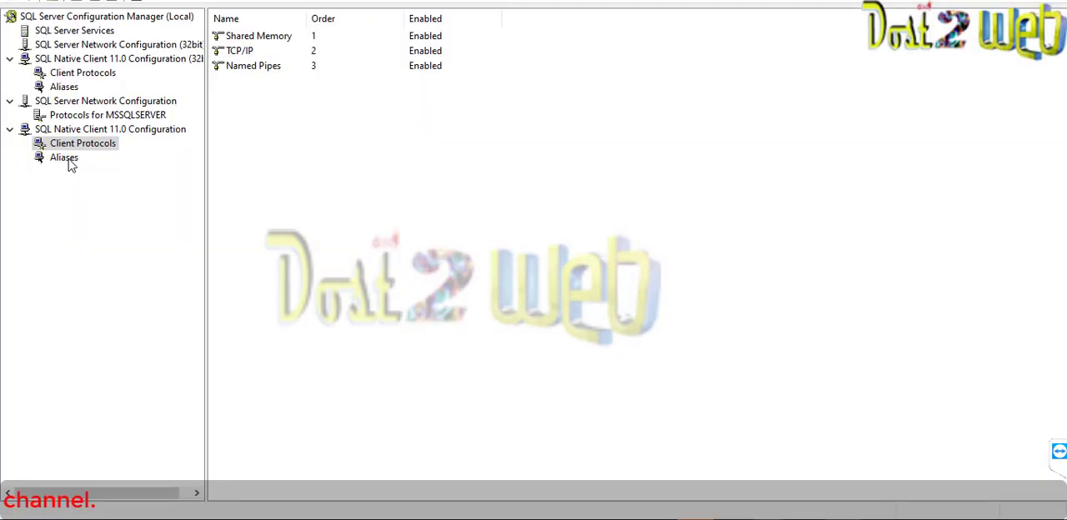
- Switch to SQL Server Configuration Manager and restart the SQL Server (MSSQLSERVER) service
left_click(67, 160)
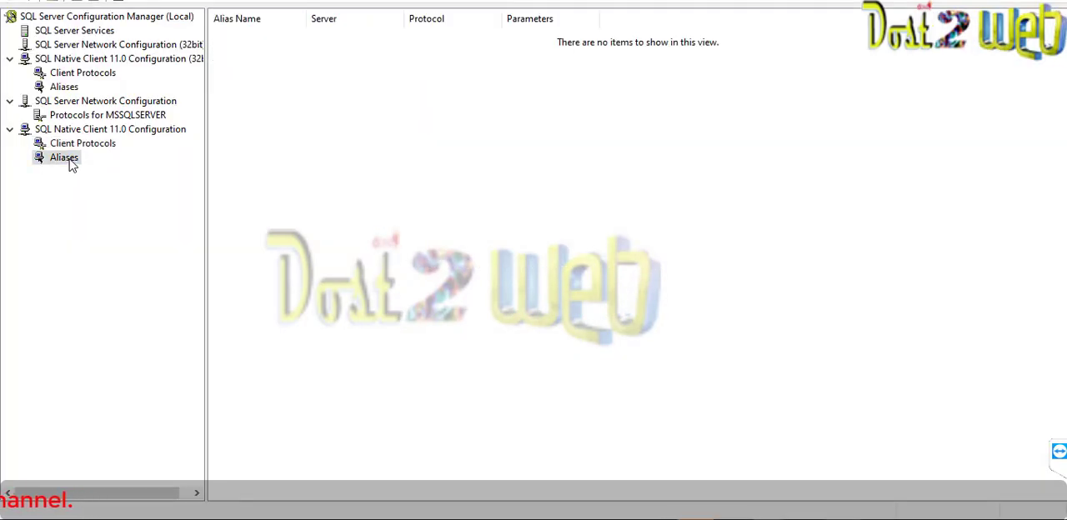
left_click(90, 33)
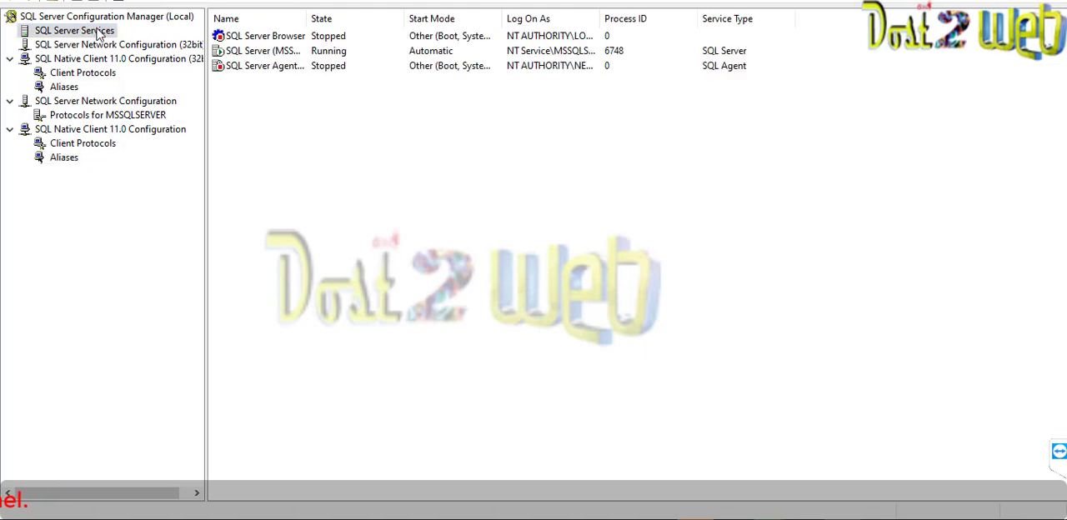
left_click(257, 53)
right_click(257, 54)
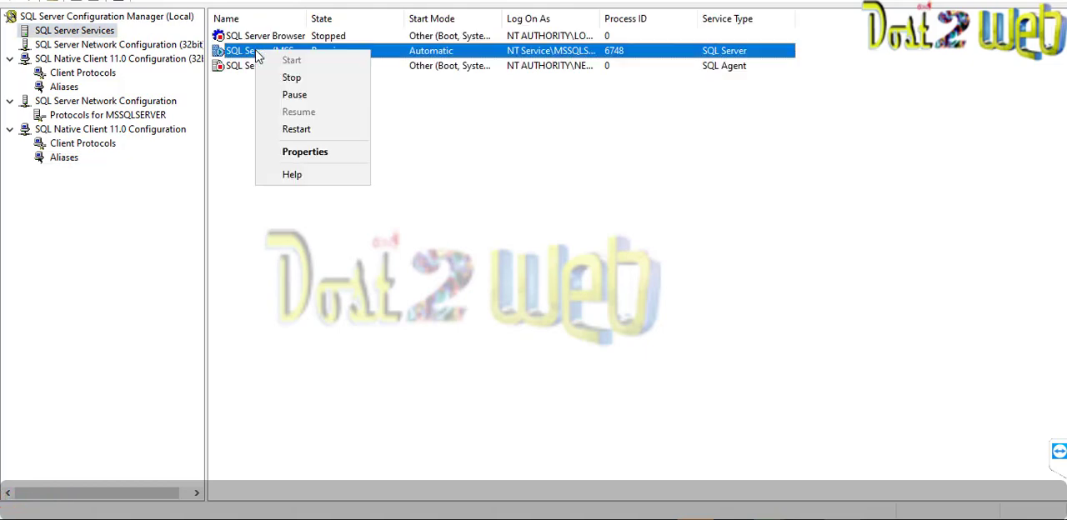
left_click(297, 131)
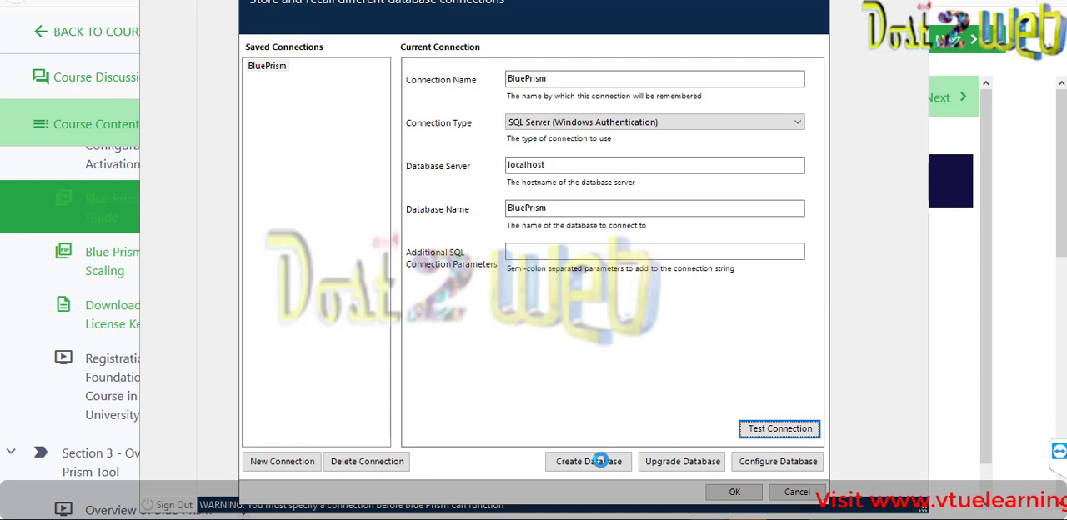
- Create the BluePrism database from the connection settings, using native Blue Prism user authentication
left_click(600, 461)
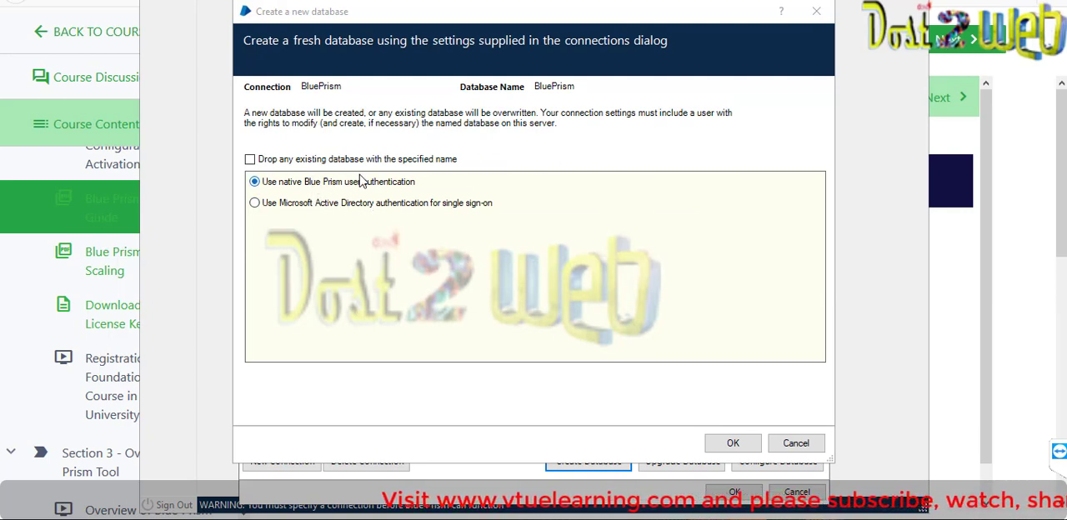
left_click(743, 445)
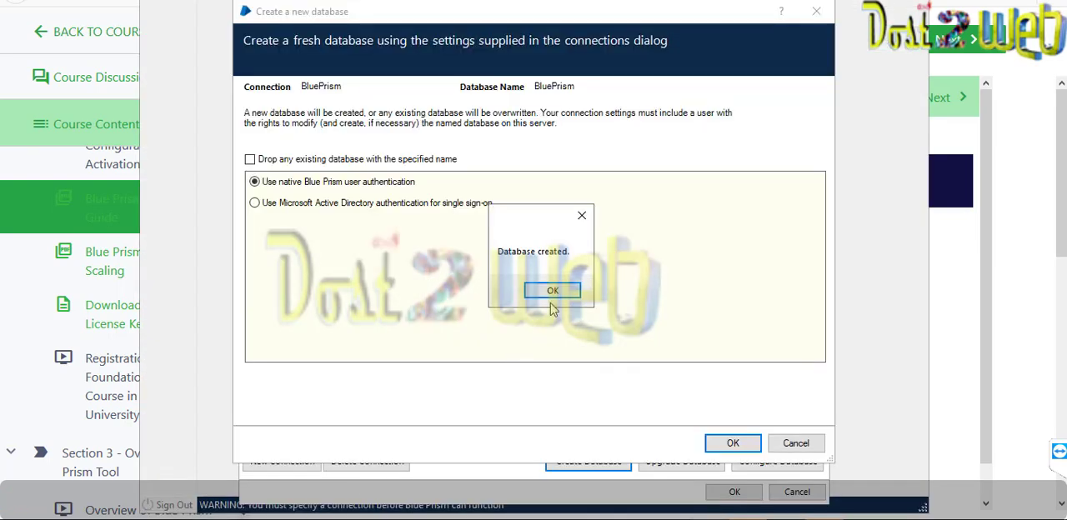
left_click(551, 292)
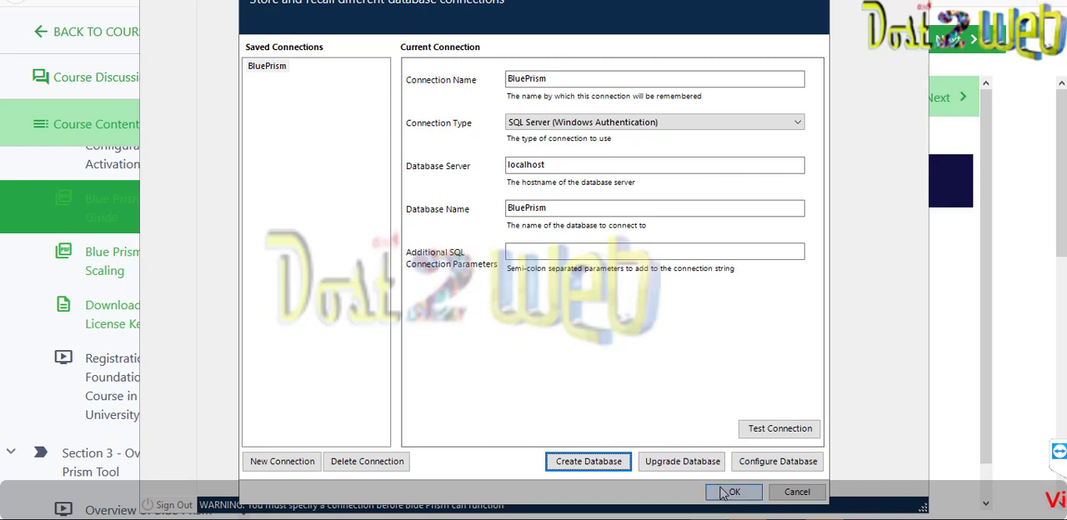
- Test the BluePrism connection and save the connection settings
left_click(774, 428)
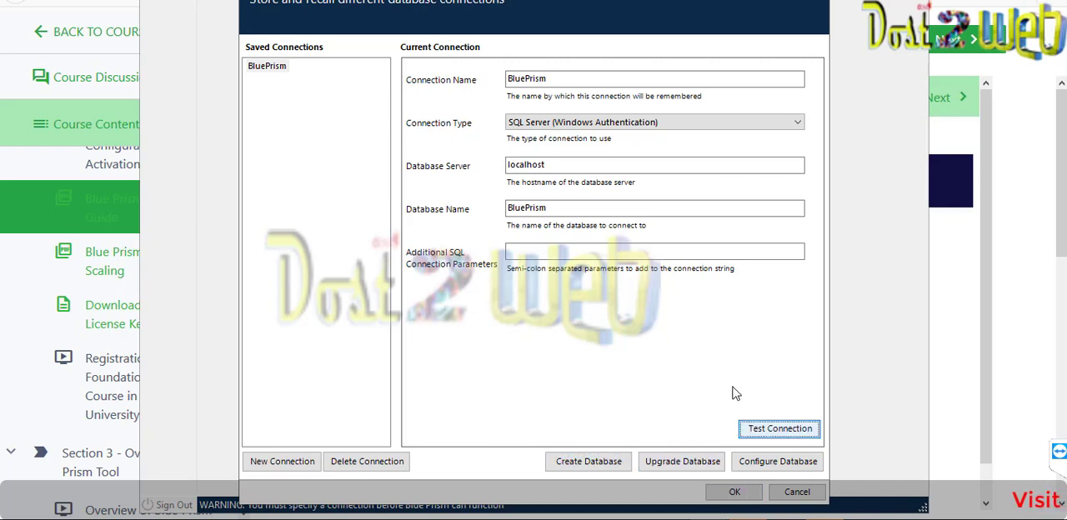
left_click(623, 315)
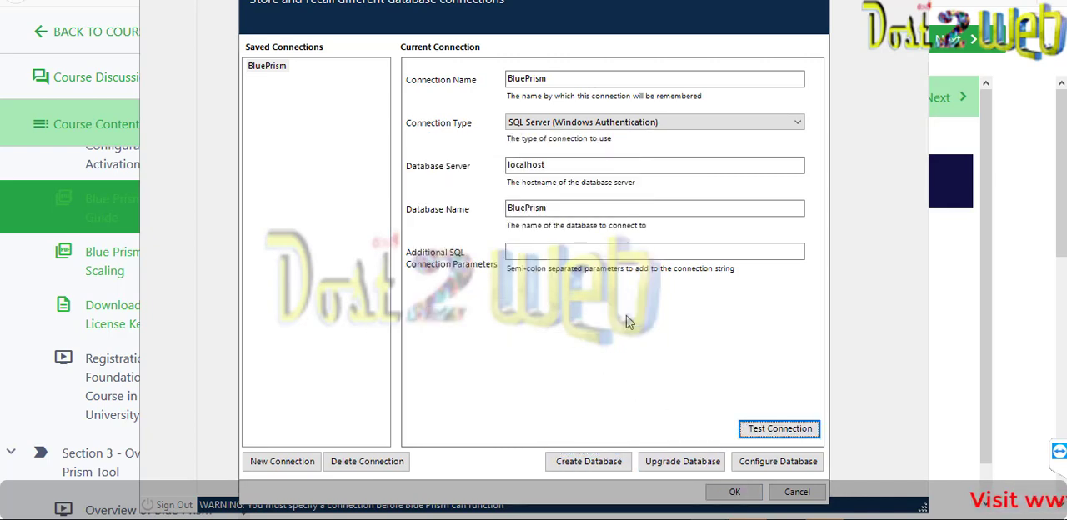
left_click(733, 492)
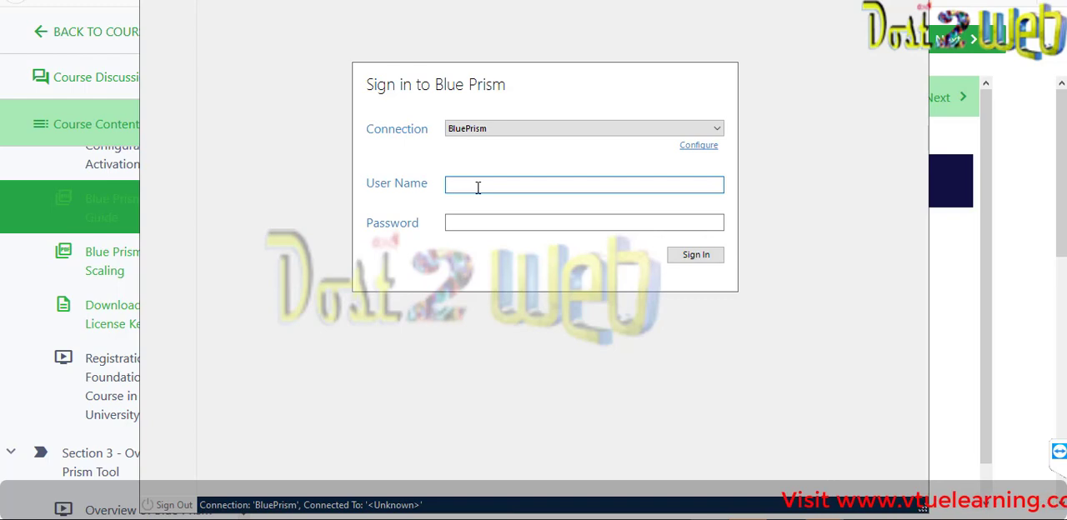
- Sign in to Blue Prism over the BluePrism connection as admin with the account password
type("admin")
key("Tab")
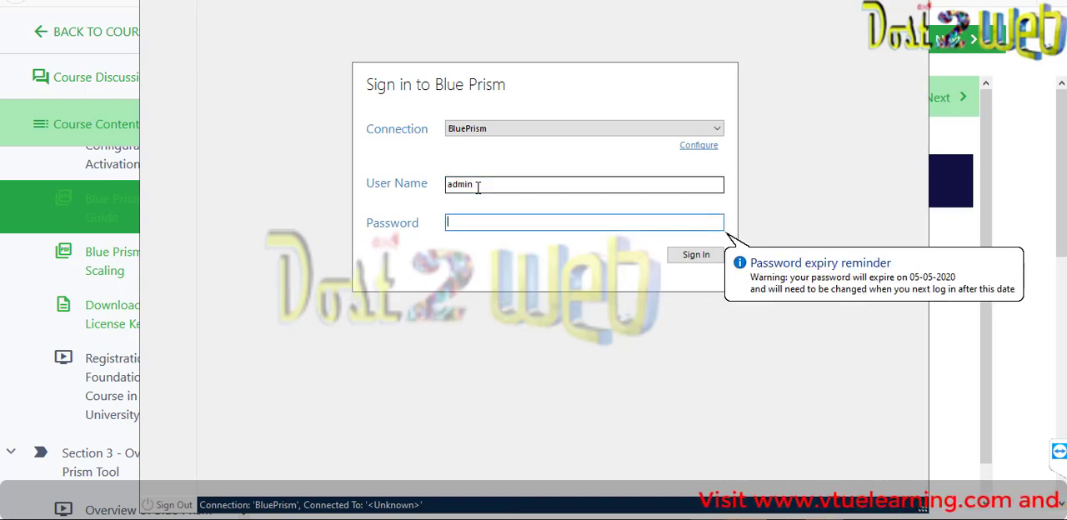
type("admin")
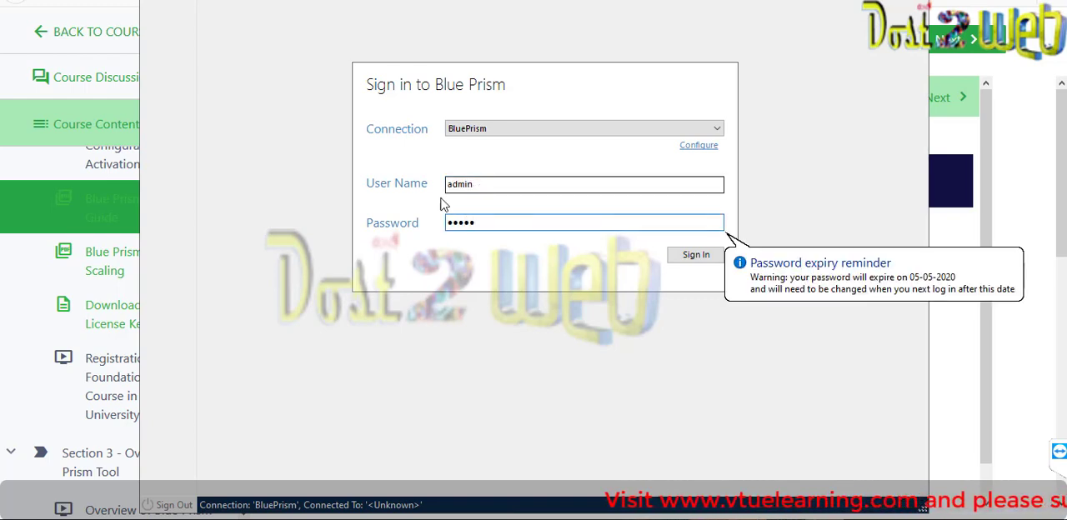
left_click(684, 258)
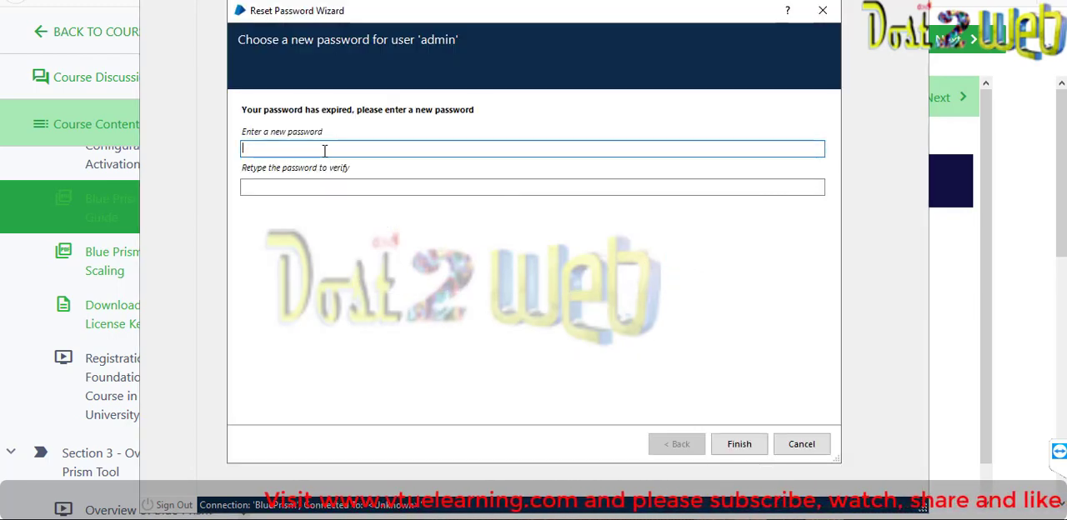
- Enter and retype a new password for the admin user, finish the password reset and close the confirmation
type("********")
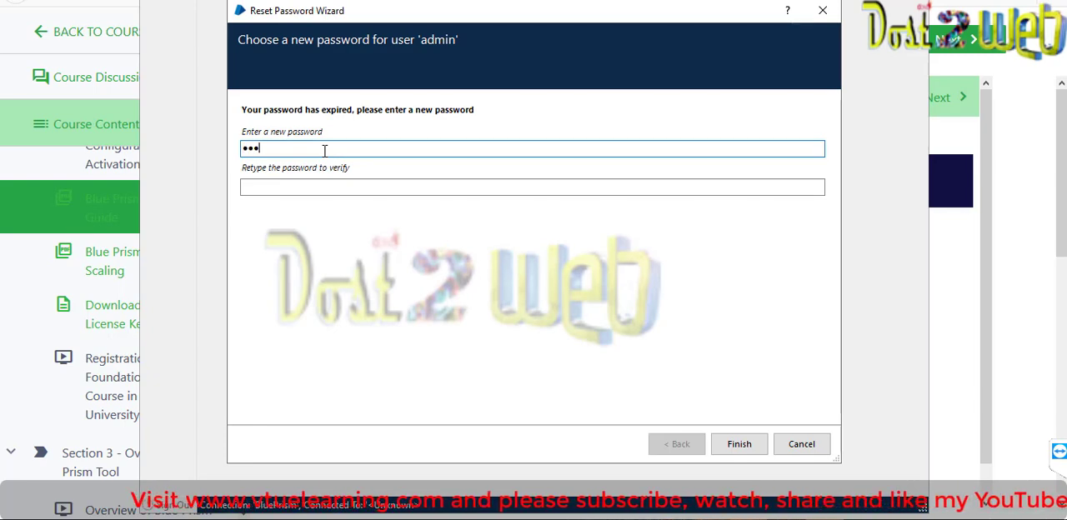
key("Tab")
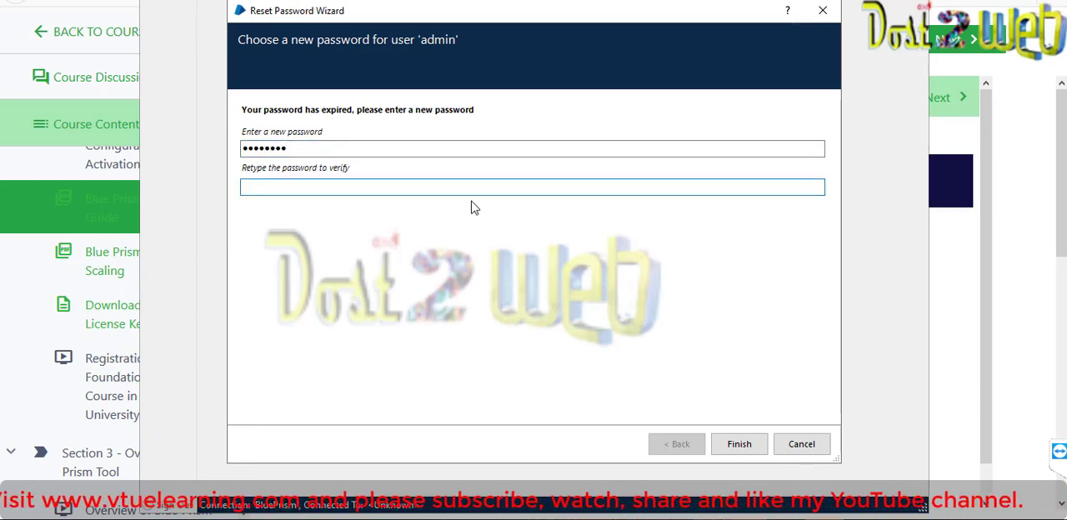
type("********")
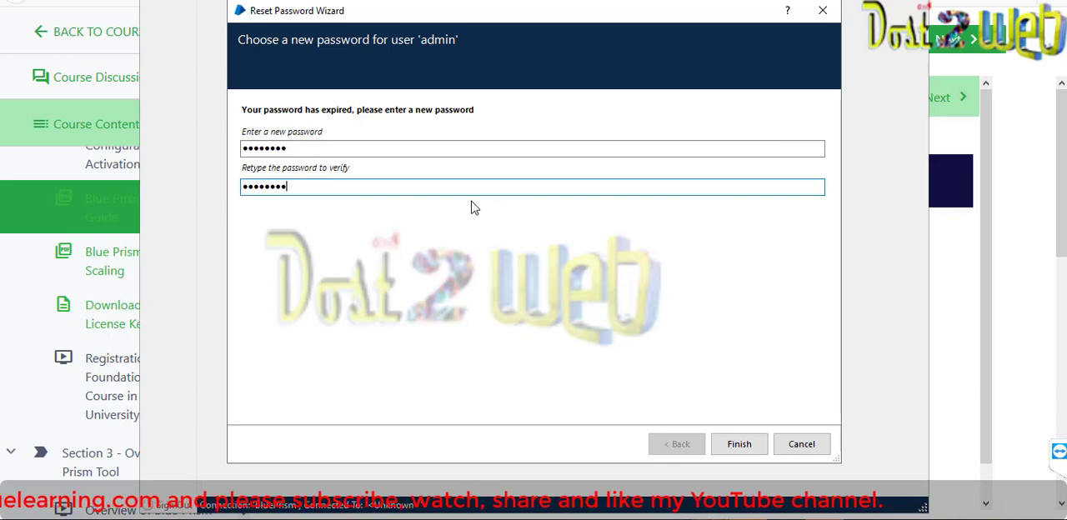
left_click(740, 445)
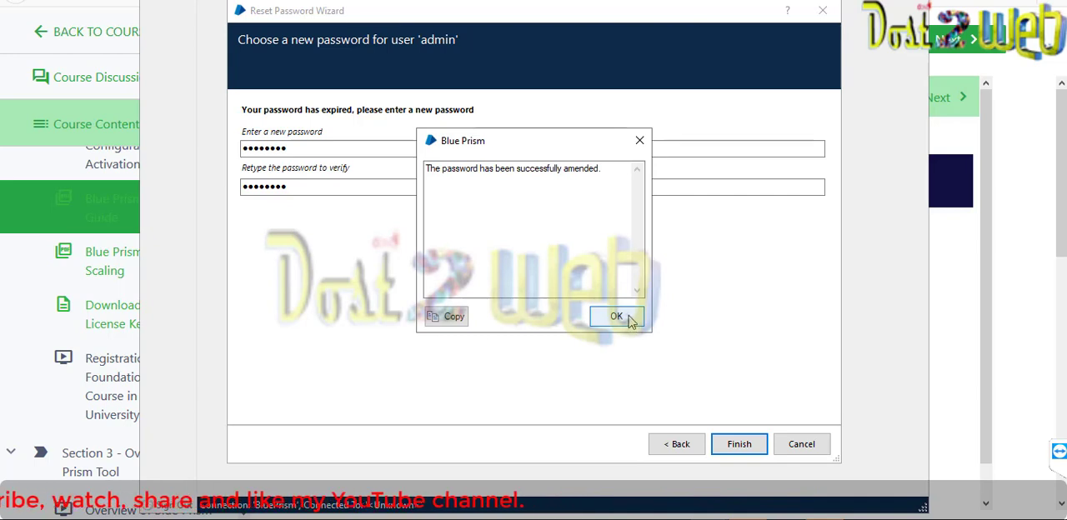
left_click(630, 320)
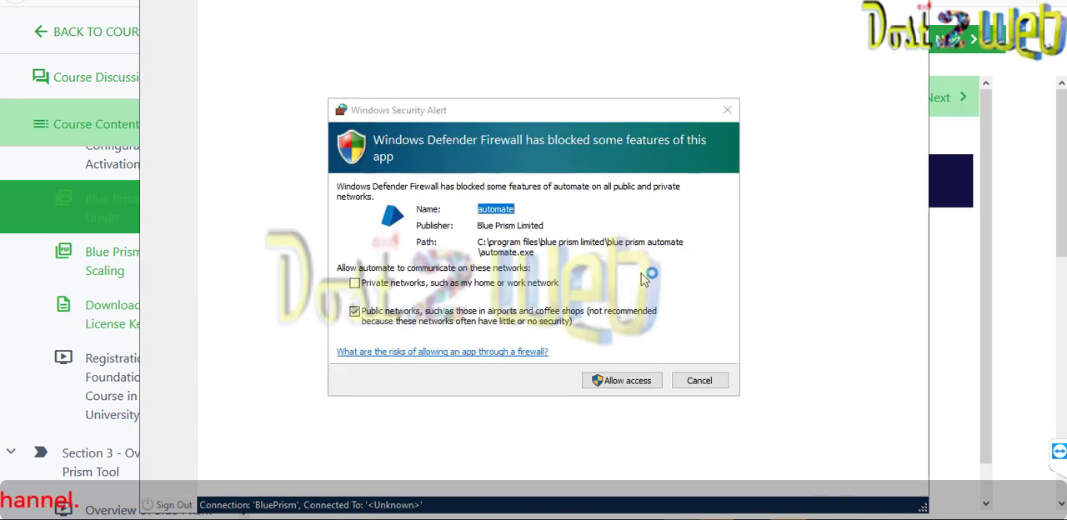
- Allow automate to communicate on private networks through Windows Defender Firewall
left_click(355, 284)
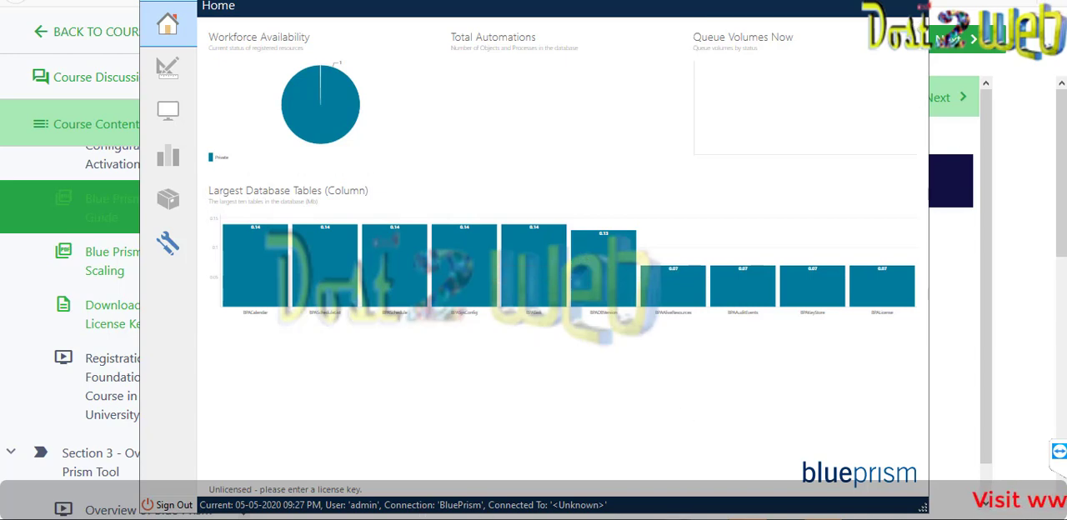
- Close Notification.pdf and the remaining Adobe Acrobat Reader DC window
mouse_move(671, 518)
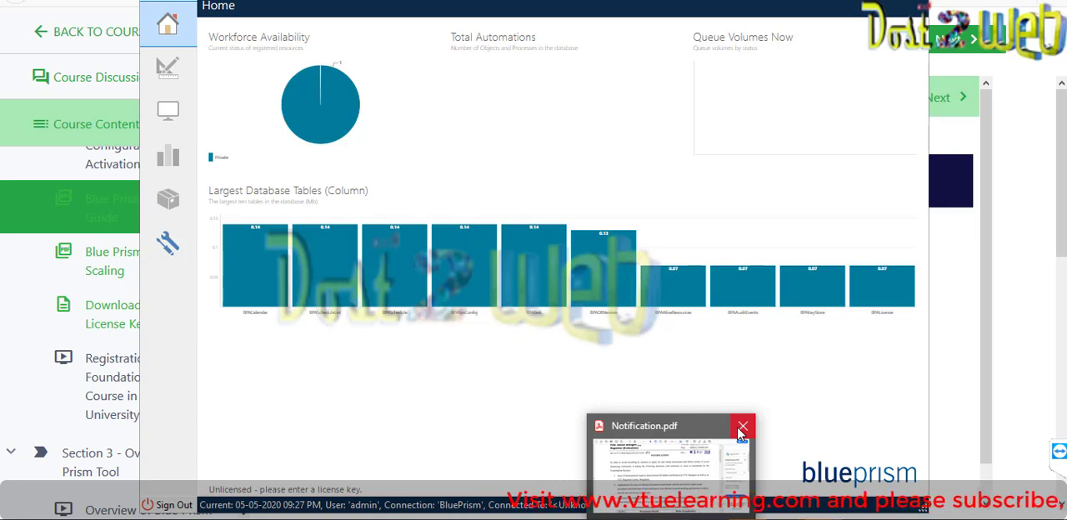
left_click(741, 428)
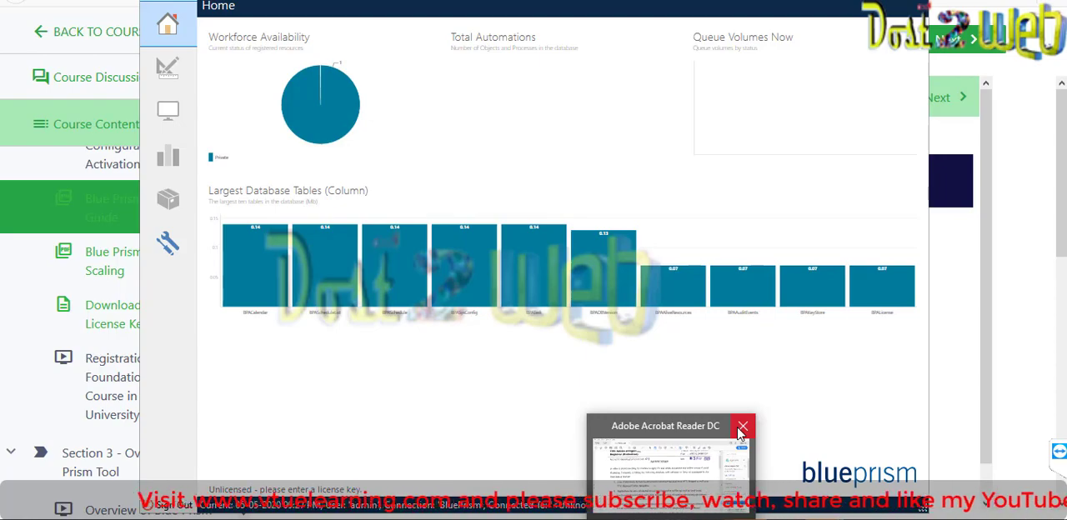
left_click(738, 428)
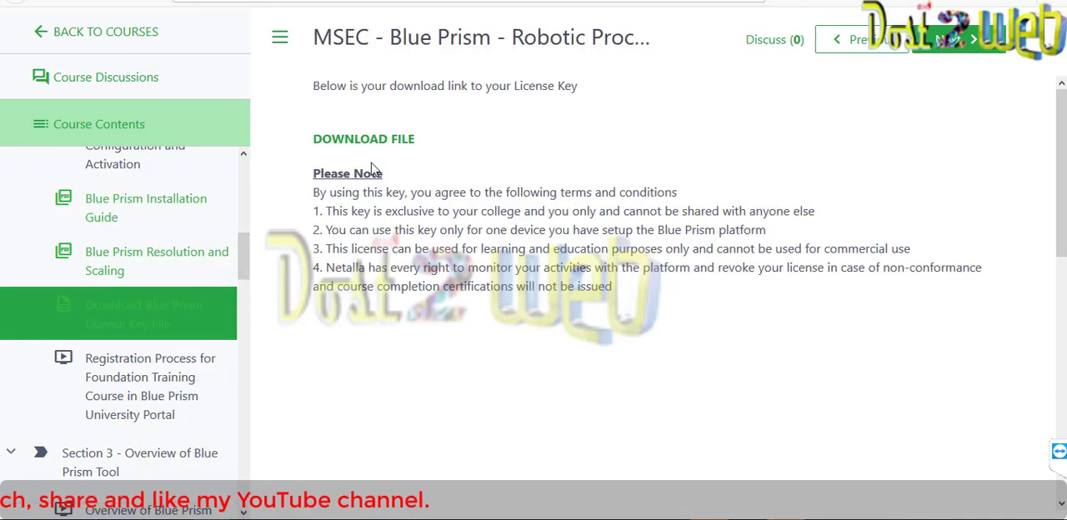
- Download the Blue Prism license file MSEngineeringCollege.lic from the course's license key page in the browser
left_click(374, 142)
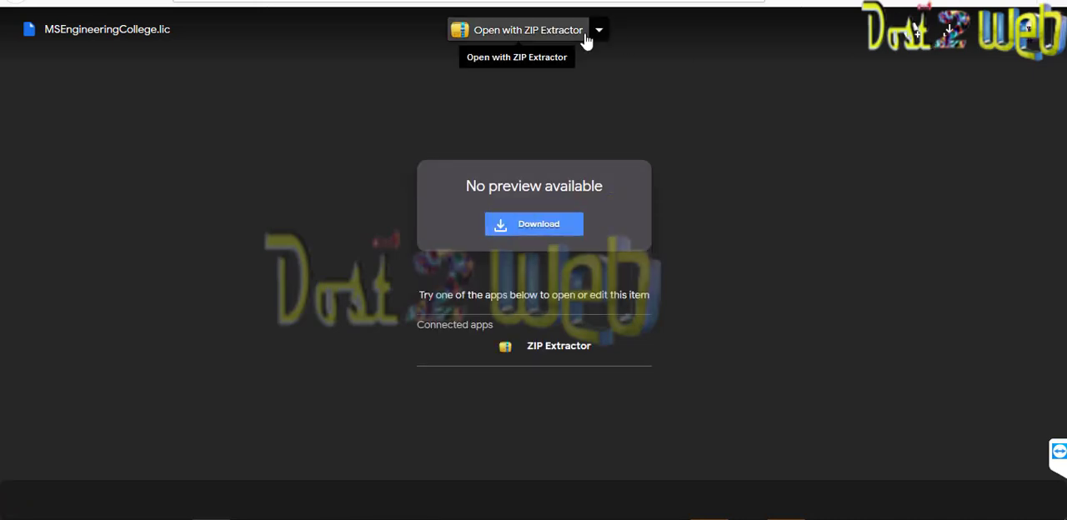
left_click(587, 38)
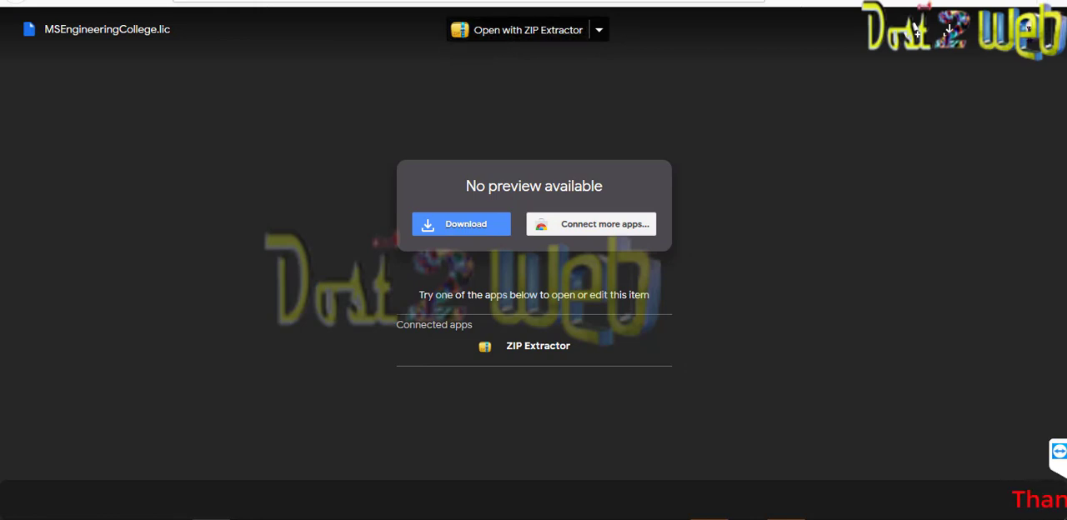
left_click(490, 230)
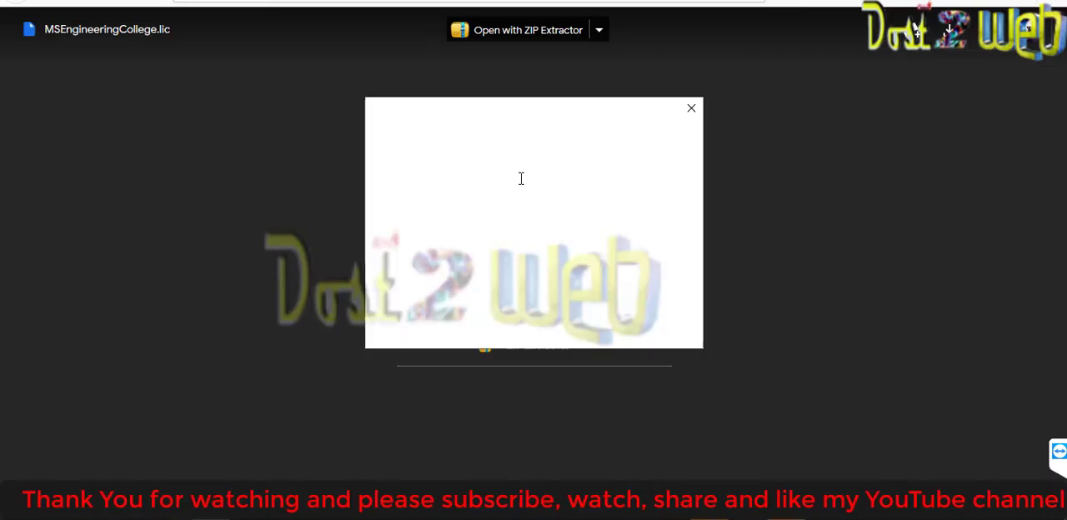
left_click(593, 308)
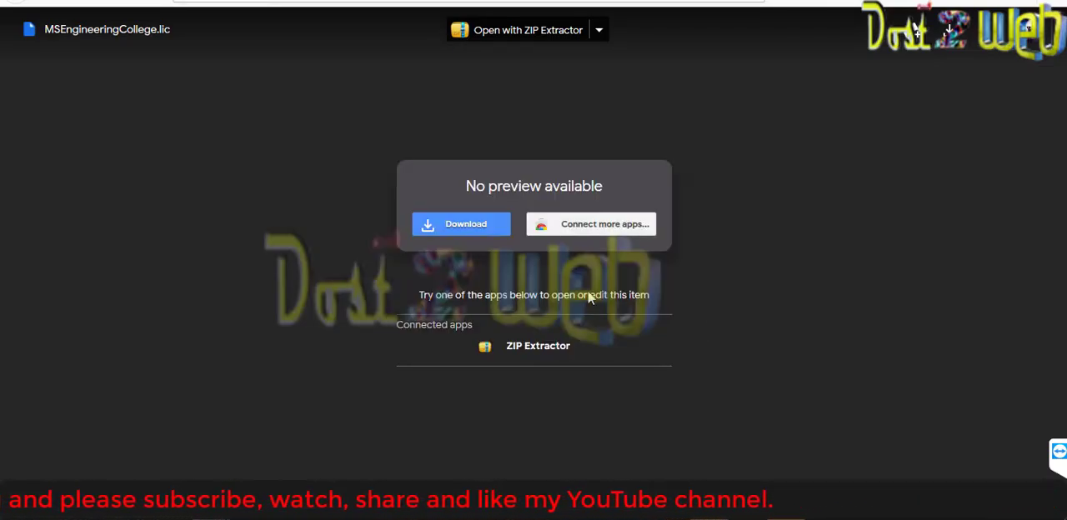